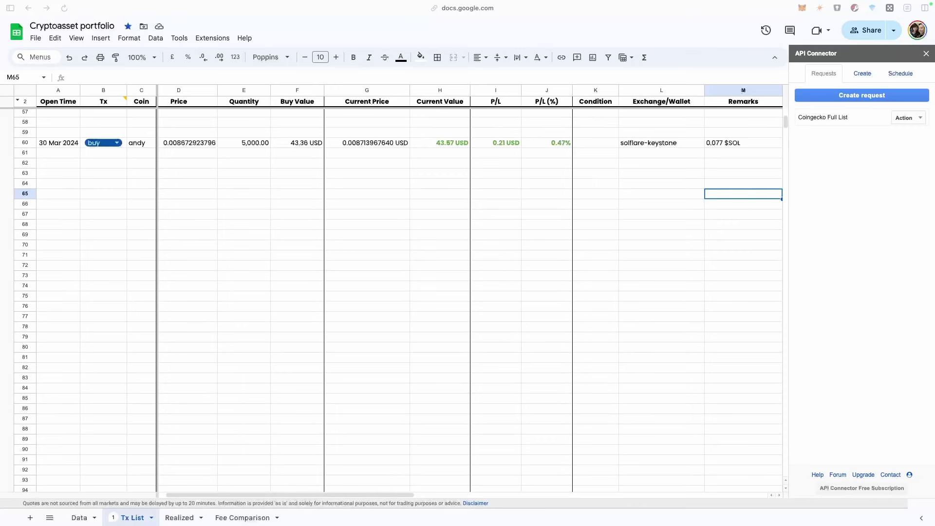
Rerun the Coingecko Full List request and check andy's G60 price lookup (0.010046233600 USD)
mouse_move(848, 118)
left_click(911, 118)
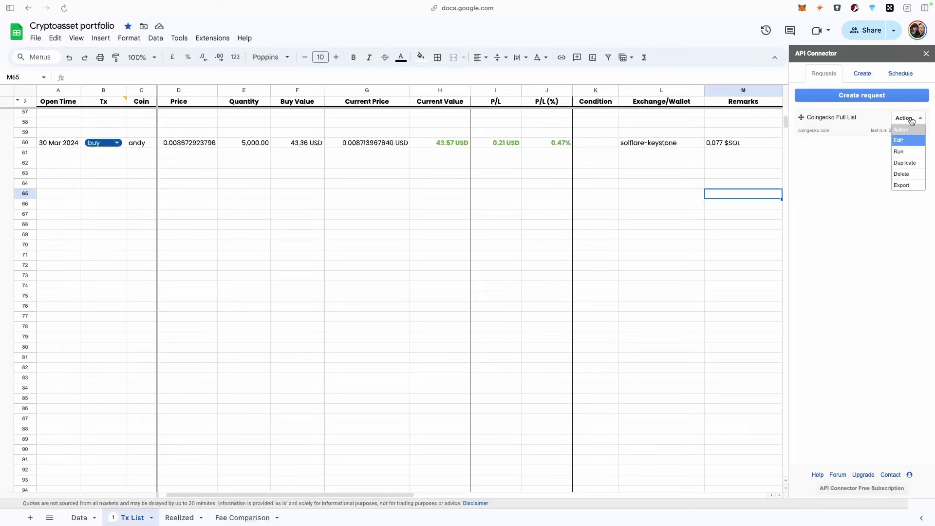
left_click(911, 151)
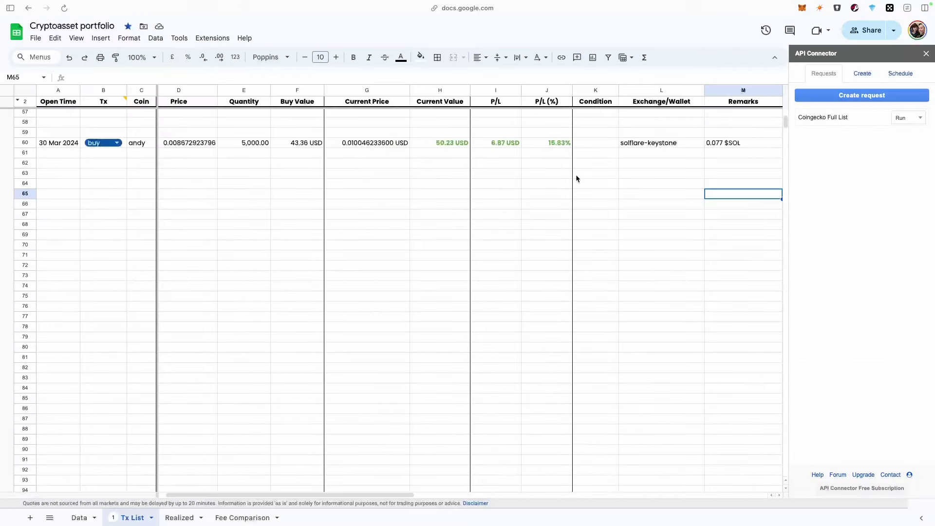
left_click(385, 146)
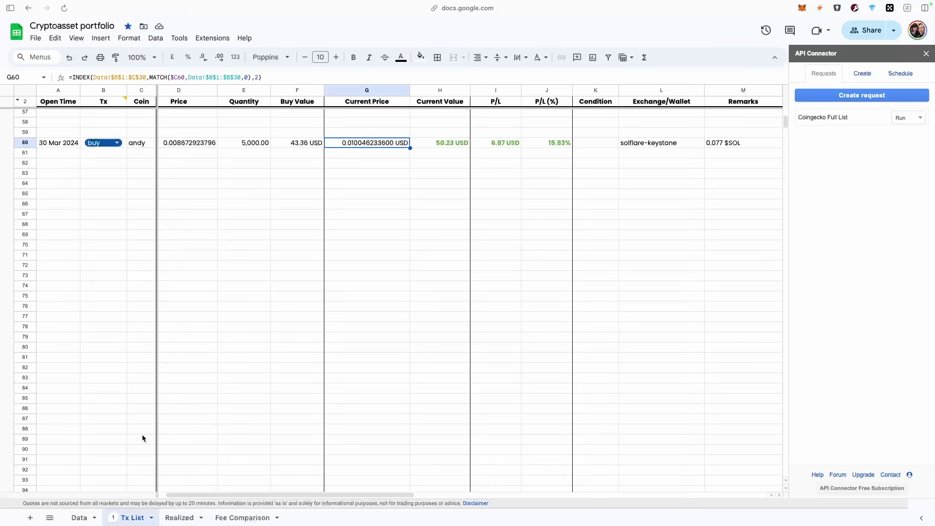
Flip between the Data and Tx List sheets, ending on Data with the Name column selected
left_click(85, 520)
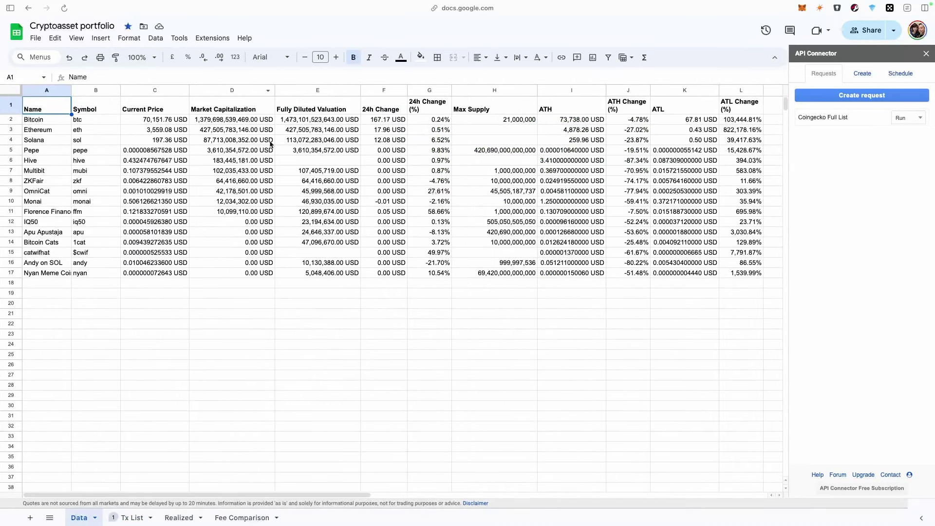
left_click(129, 518)
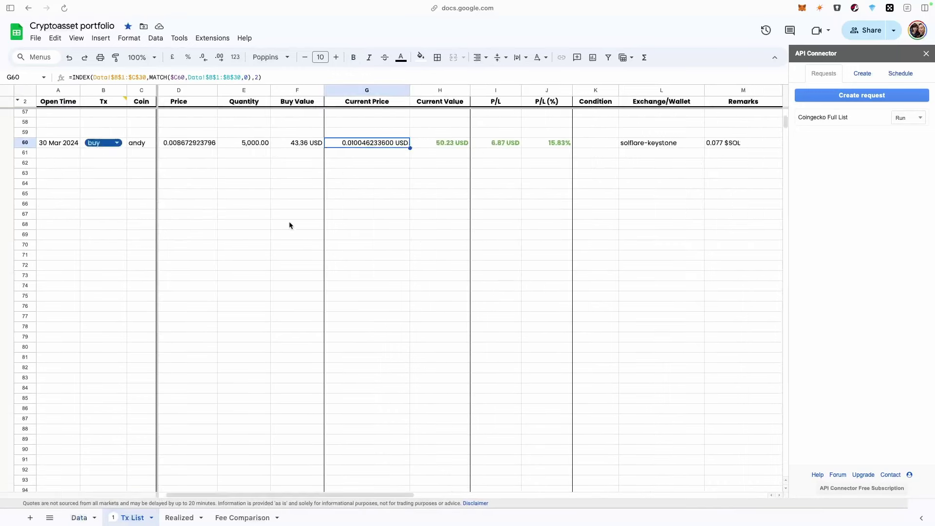
left_click(79, 518)
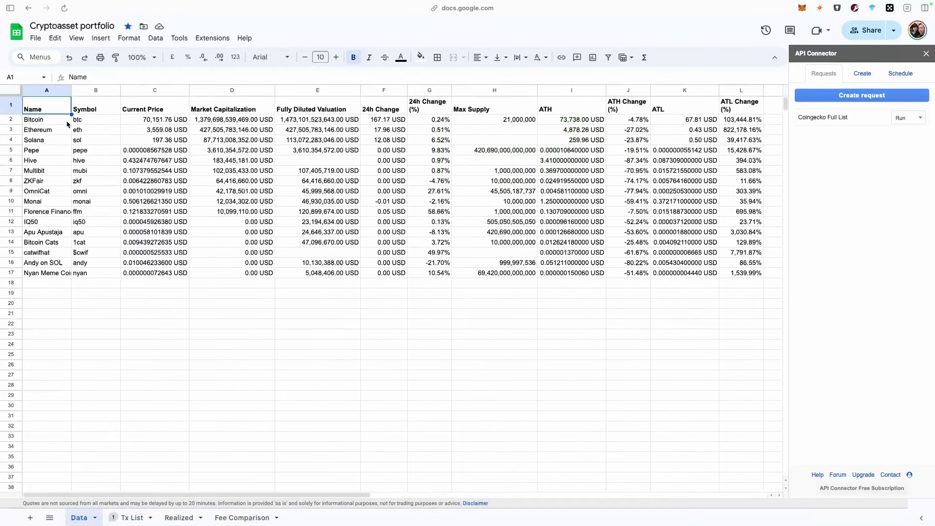
left_click(45, 91)
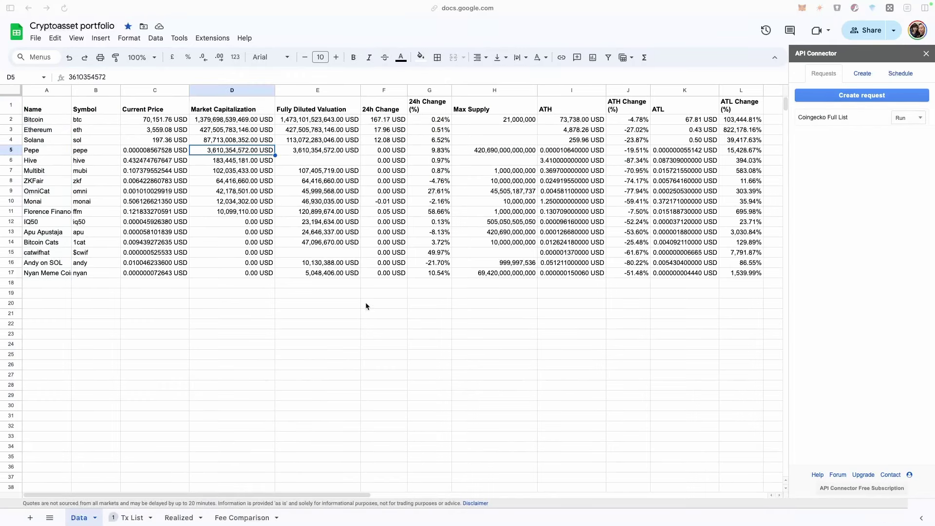
left_click(212, 38)
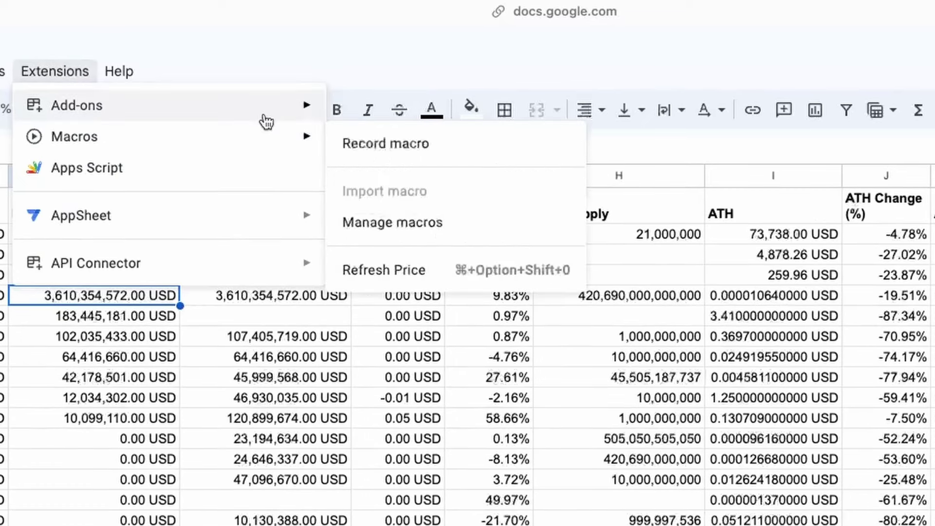
mouse_move(77, 105)
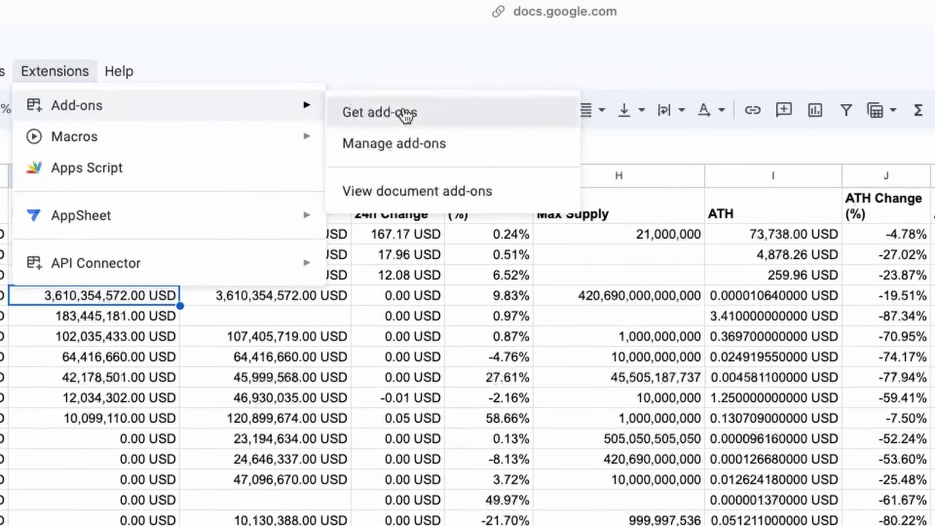
left_click(405, 115)
left_click(554, 58)
type("a")
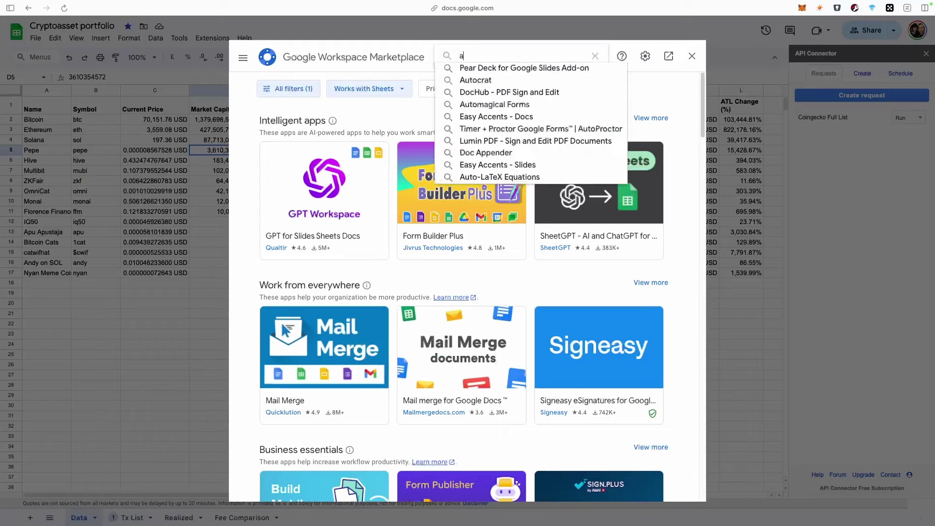
type("pi connec")
left_click(487, 68)
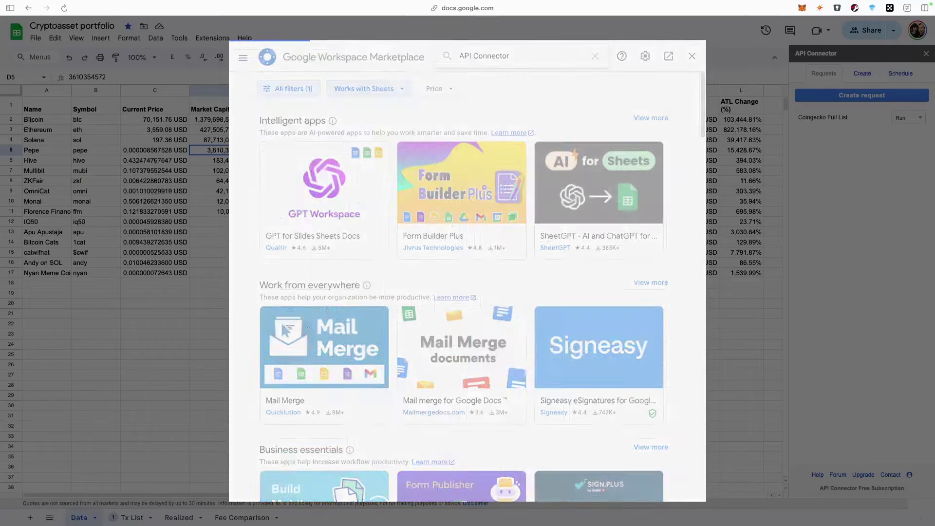
left_click(321, 231)
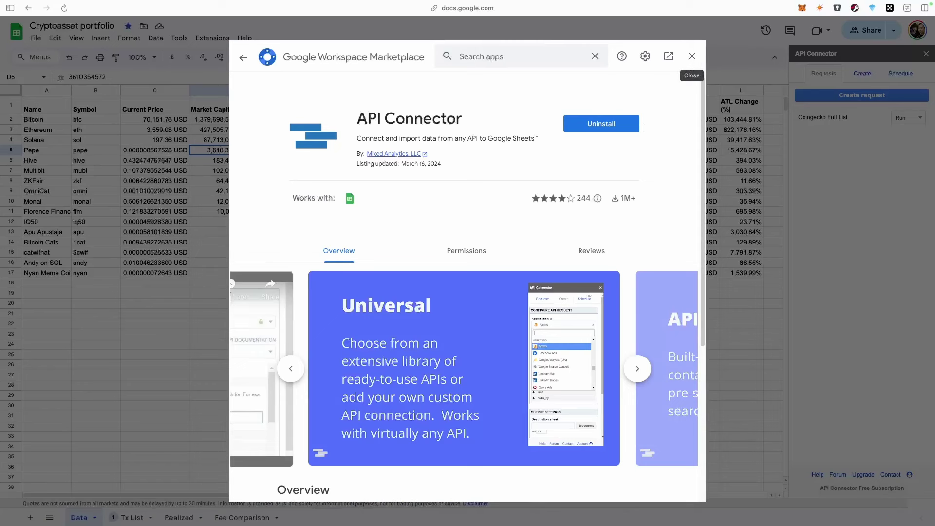
left_click(692, 56)
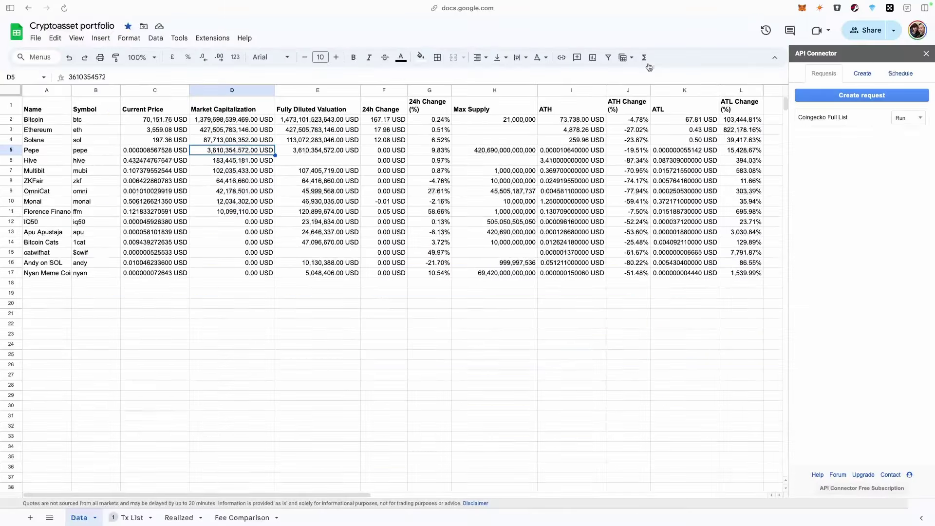
left_click(217, 39)
mouse_move(233, 134)
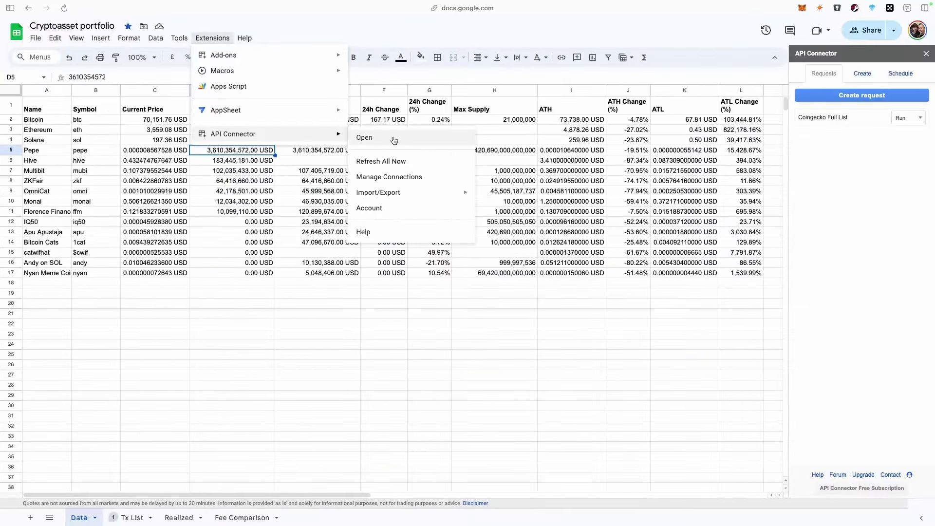
left_click(883, 175)
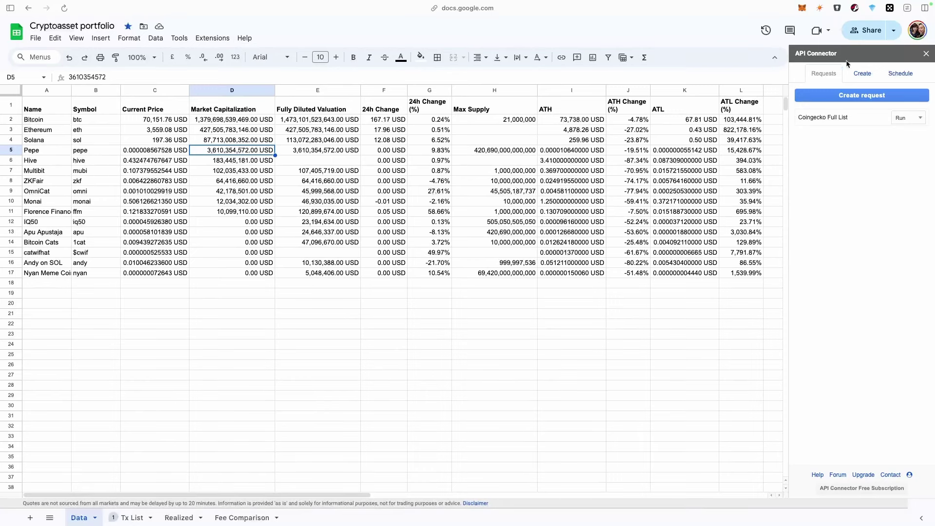
Create a new API Connector request with CoinGecko chosen as the application
left_click(863, 73)
left_click(884, 124)
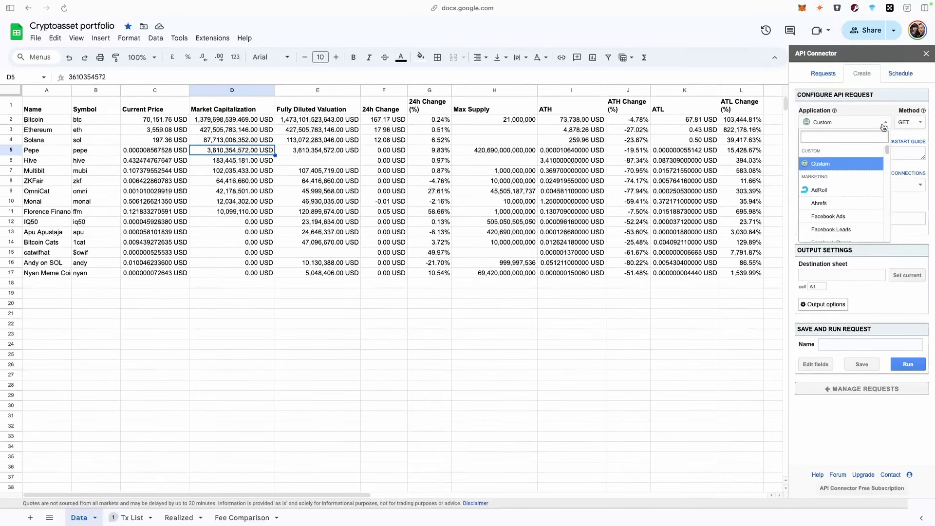
type("coinge")
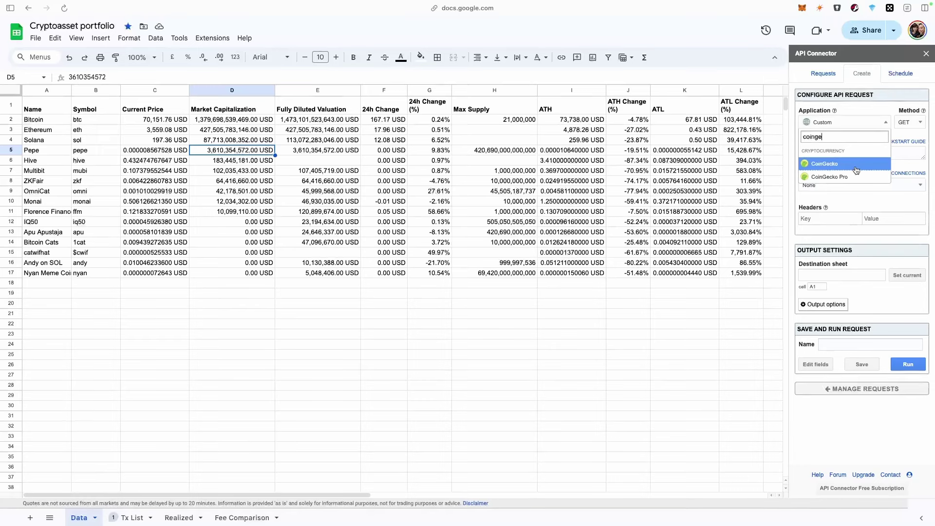
left_click(857, 166)
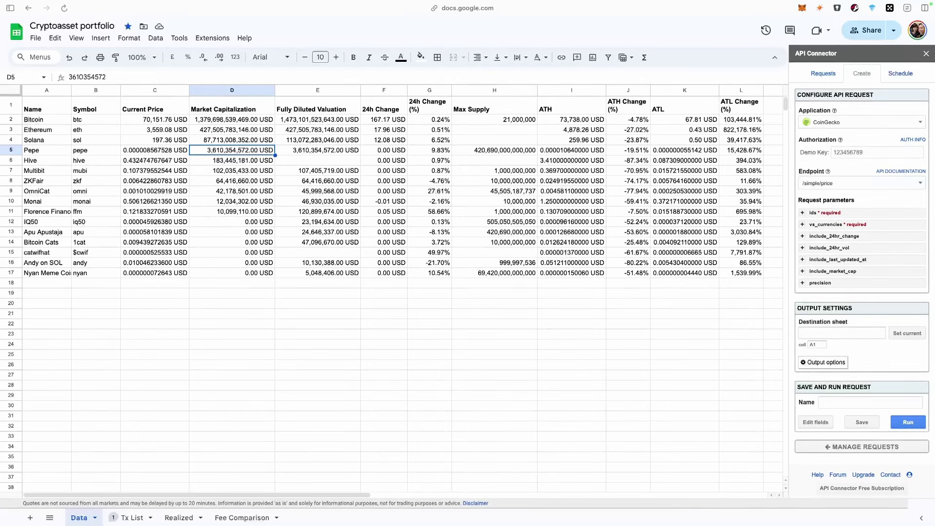
left_click(411, 304)
Check the CoinGecko Developer's Dashboard: 57 of 10,000 monthly API calls used
key("super+t")
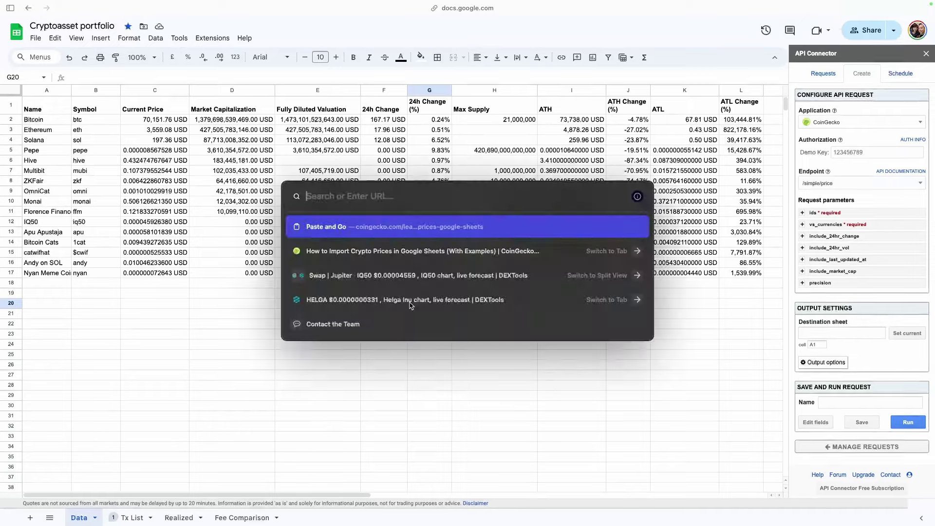
type("coinge")
key("Return")
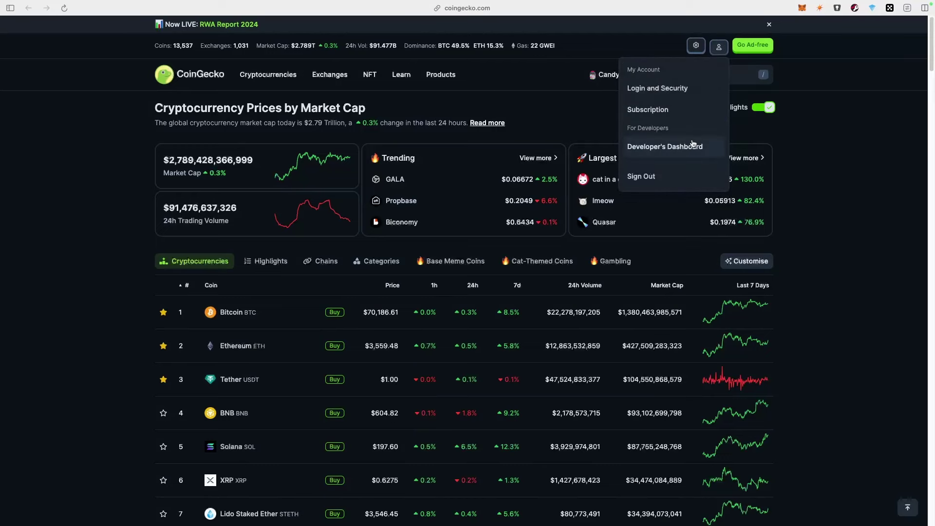
left_click(693, 144)
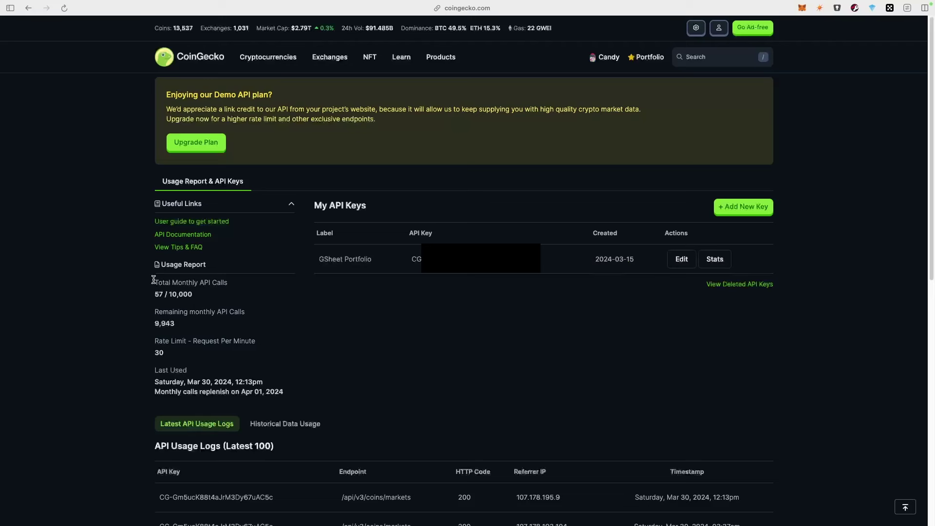
left_click_drag(153, 278, 208, 296)
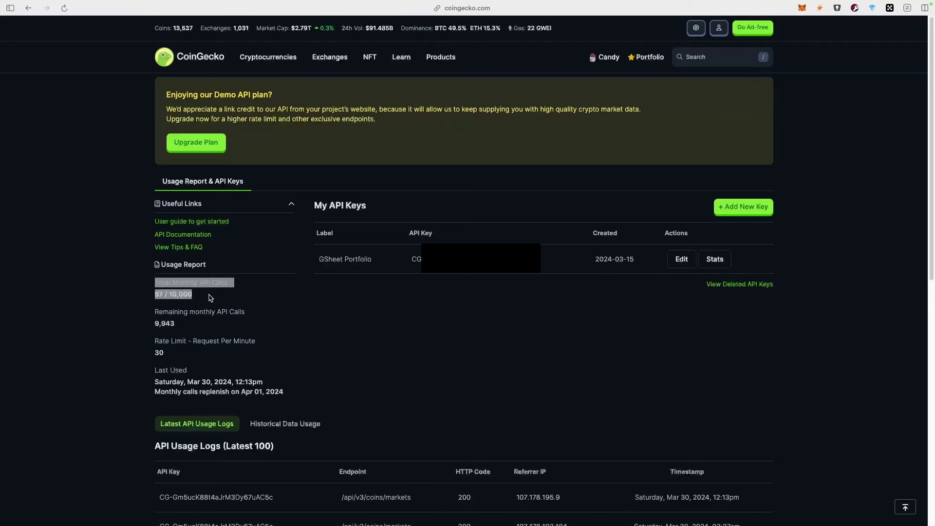
left_click(209, 298)
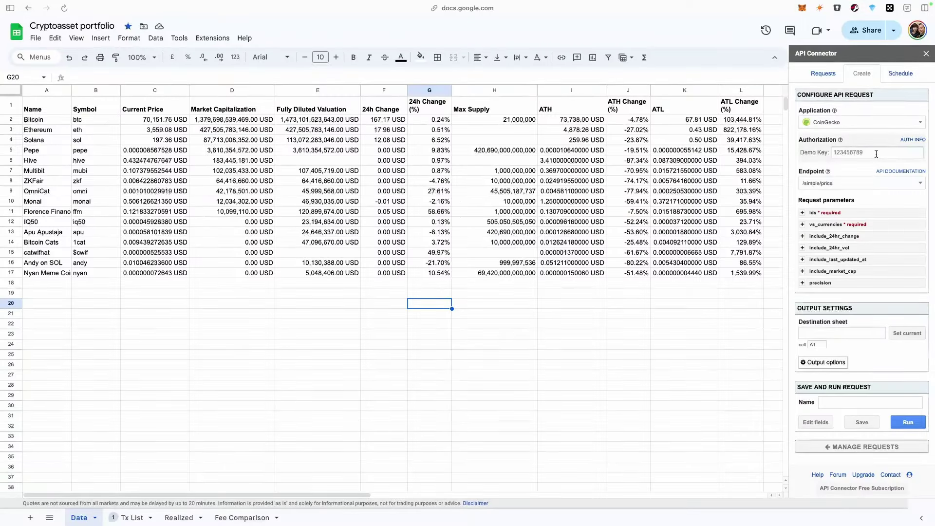
Look over the Demo Key field and browse the CoinGecko endpoint list
left_click(831, 153)
left_click(846, 183)
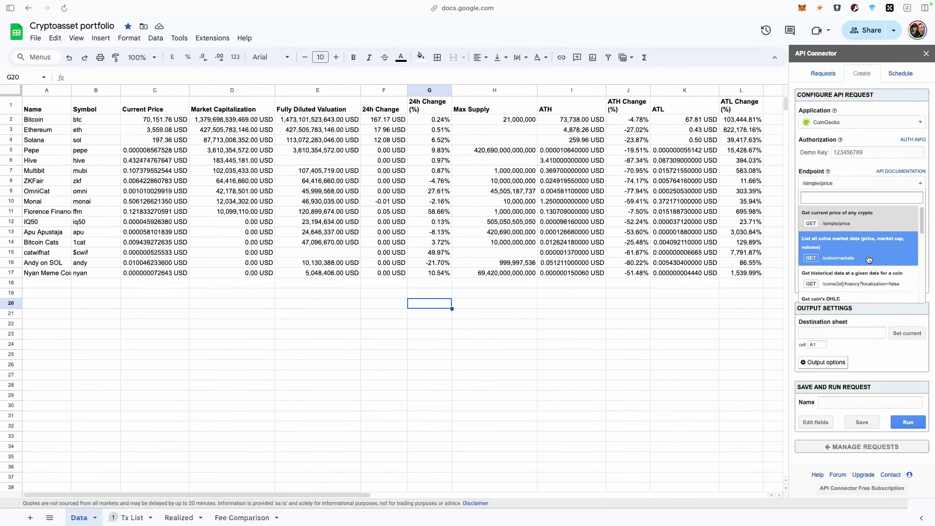
scroll(868, 258, "down", 3)
scroll(868, 259, "down", 3)
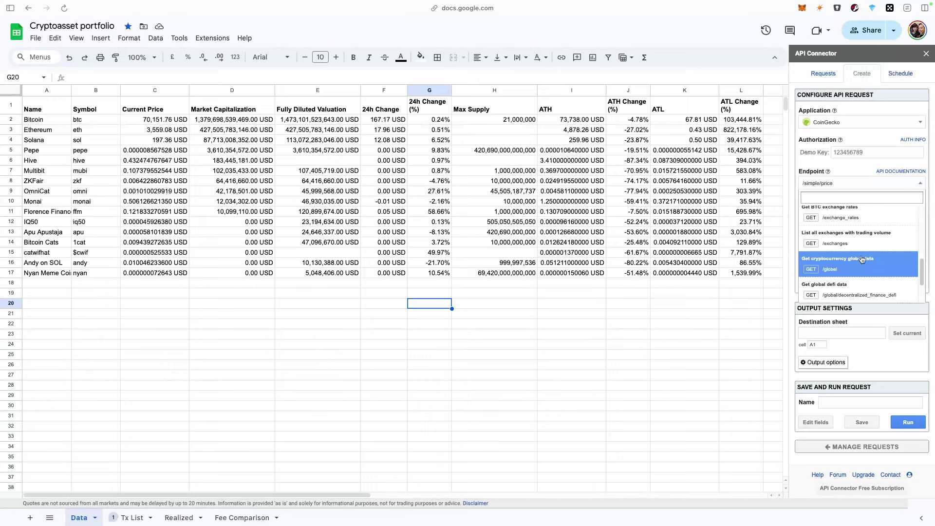
Discard the unsaved request and return to the saved Coingecko Full List request
left_click(867, 74)
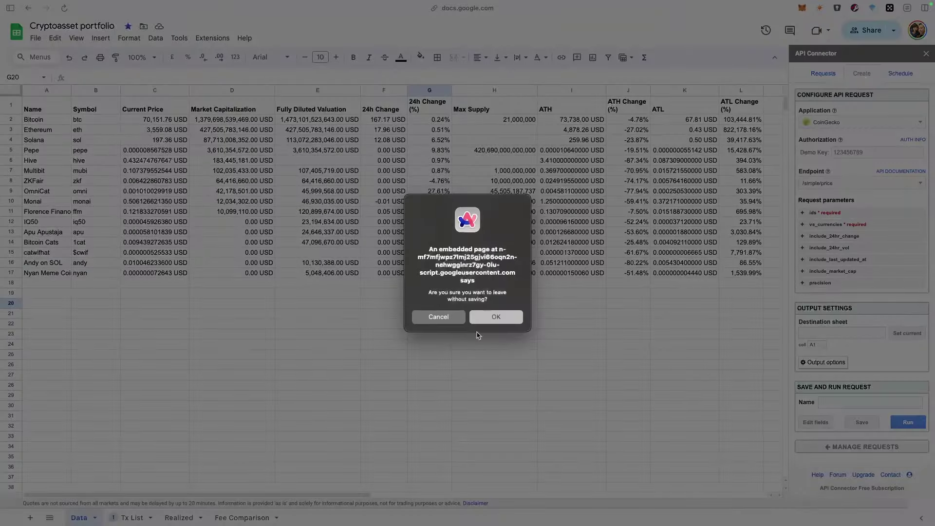
left_click(444, 317)
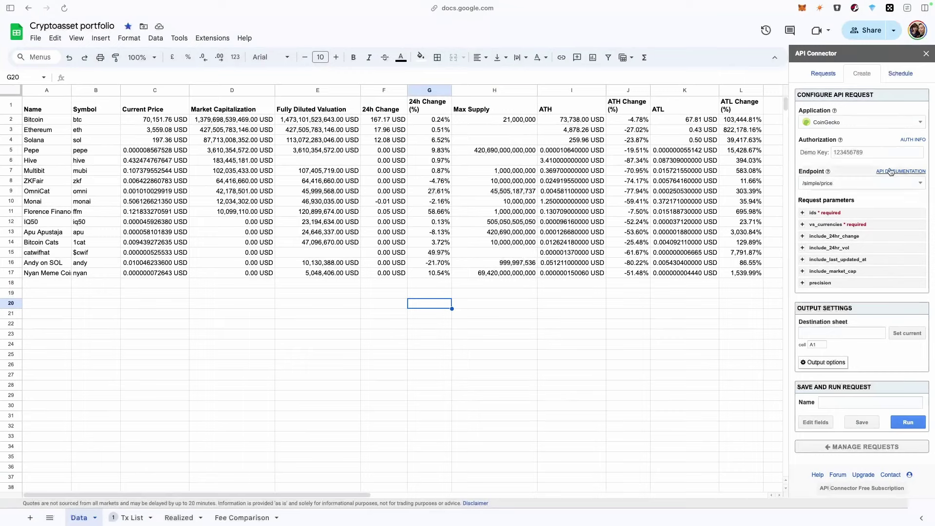
left_click(828, 77)
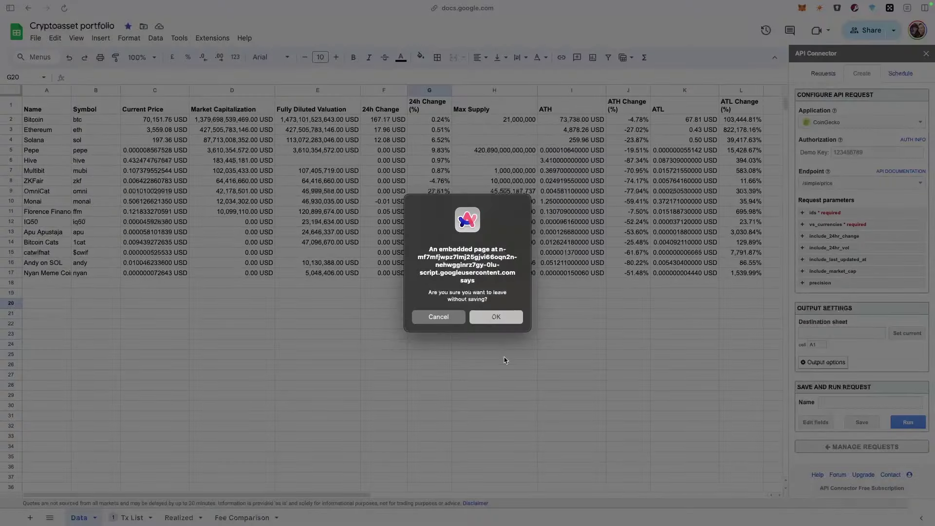
left_click(514, 322)
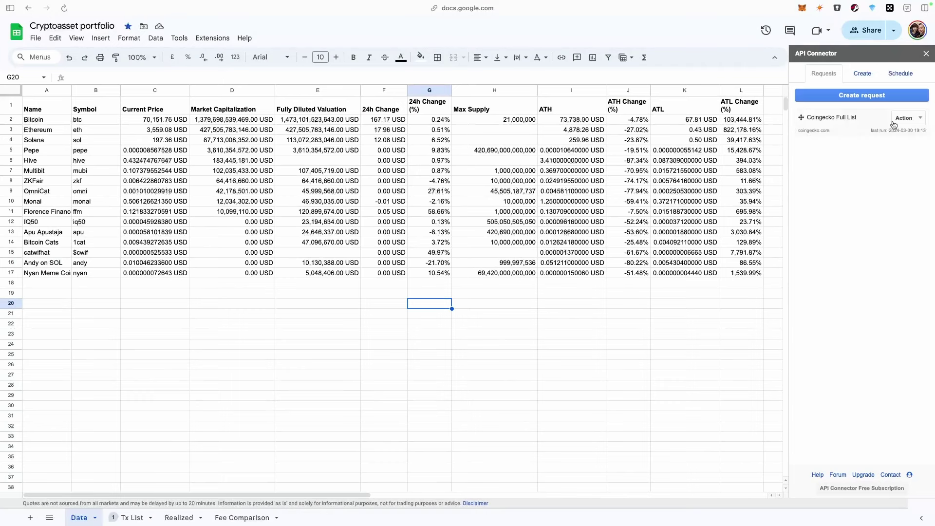
Rerun Coingecko Full List and review the Data sheet's Market Capitalization and market columns D–M
left_click(903, 118)
left_click(905, 142)
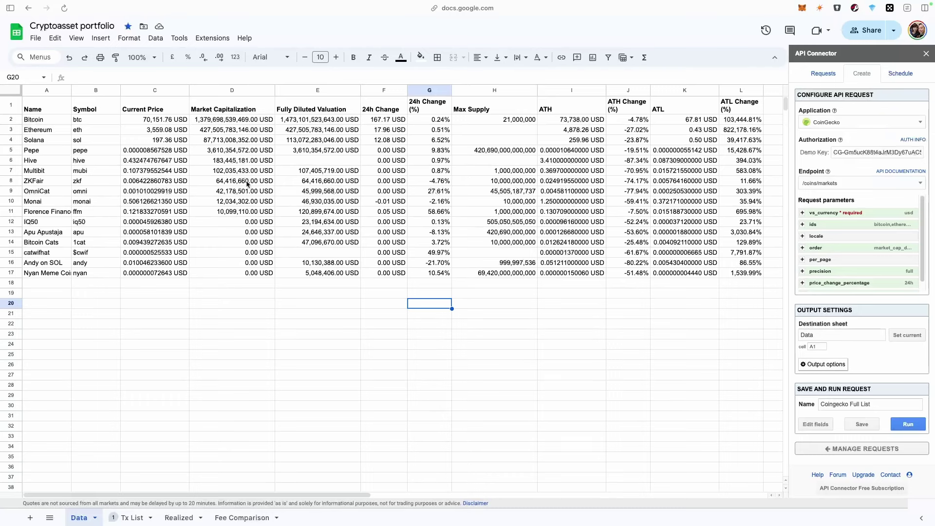
left_click(265, 87)
left_click_drag(592, 75, 774, 82)
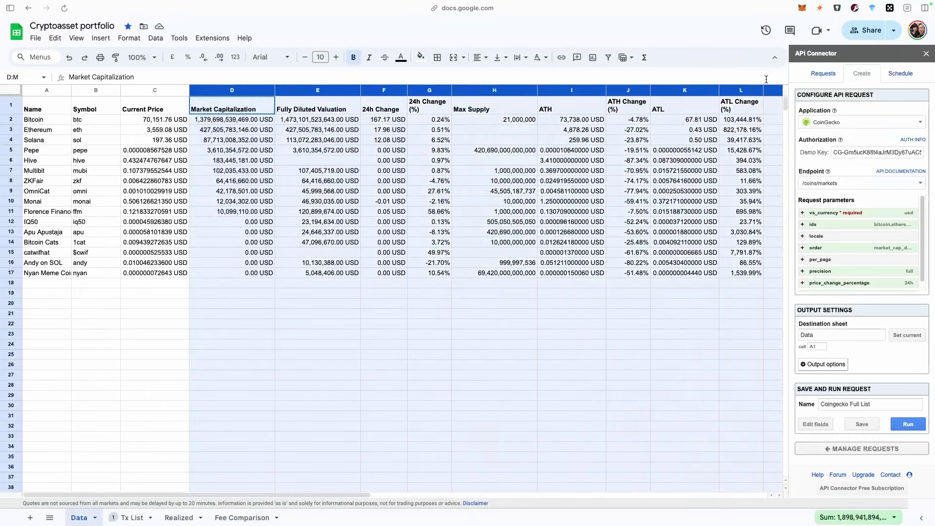
left_click(250, 108)
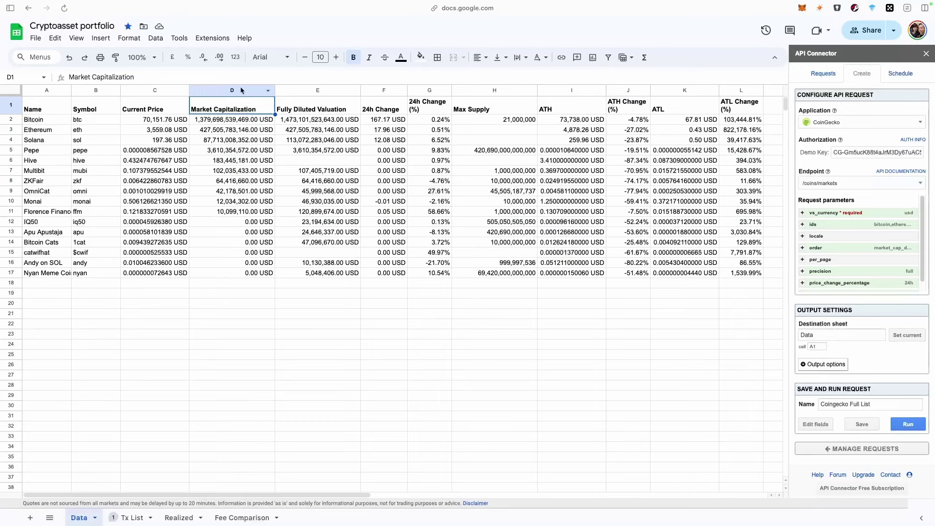
left_click(241, 90)
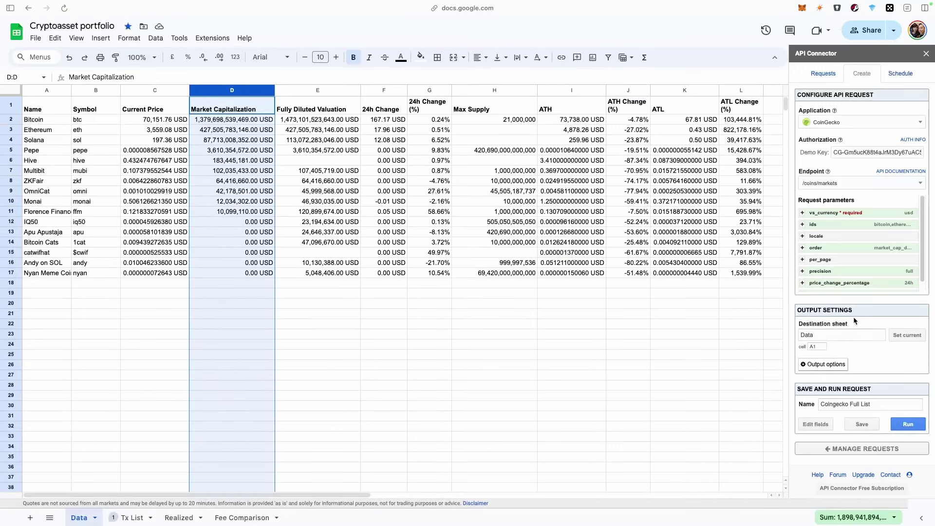
left_click(184, 155)
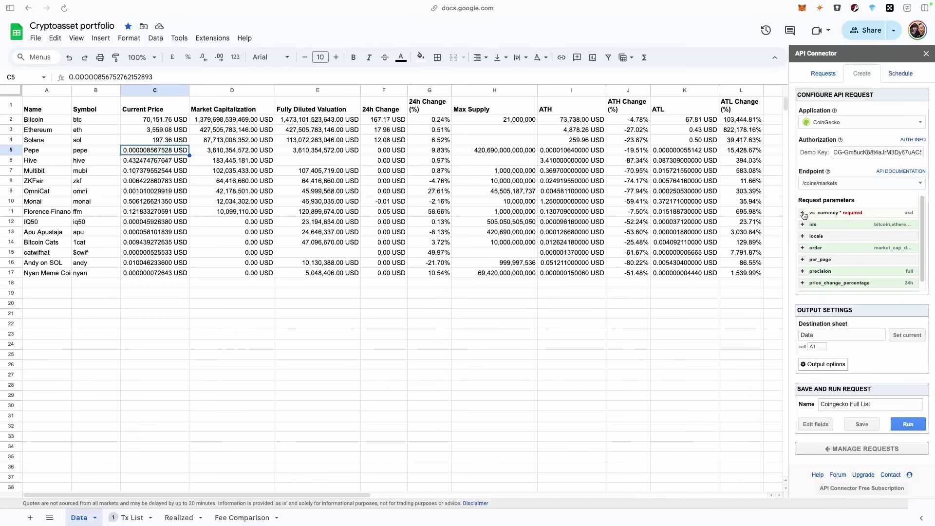
Check the vs_currency parameter and expand the request's list of coin IDs
left_click(804, 214)
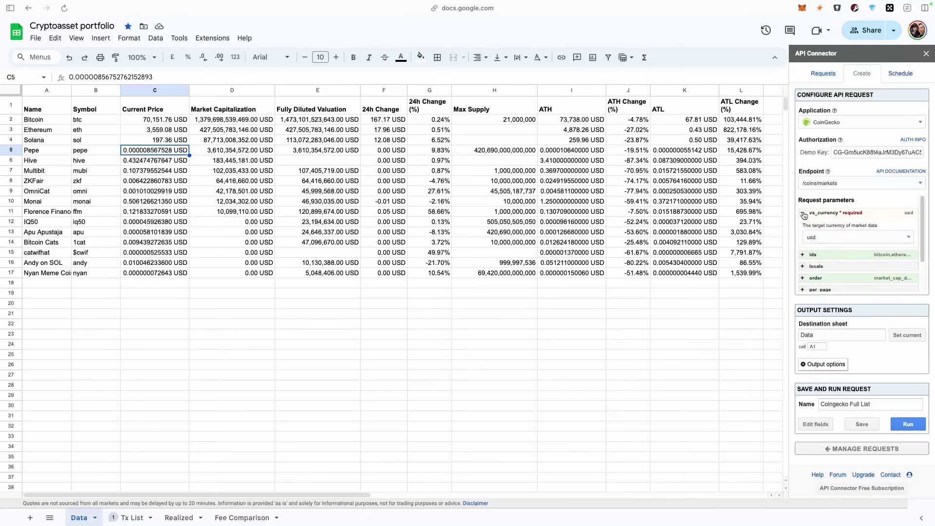
left_click(804, 214)
left_click(803, 225)
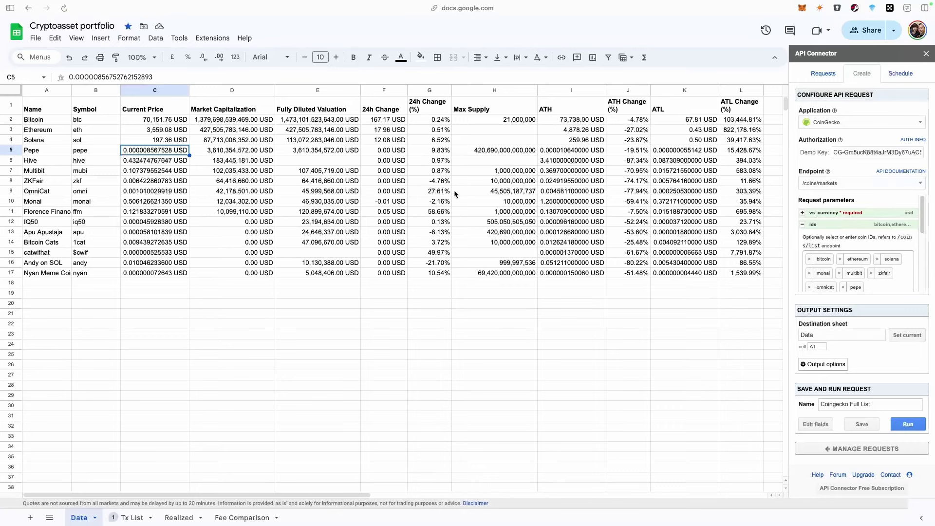
key("super+t")
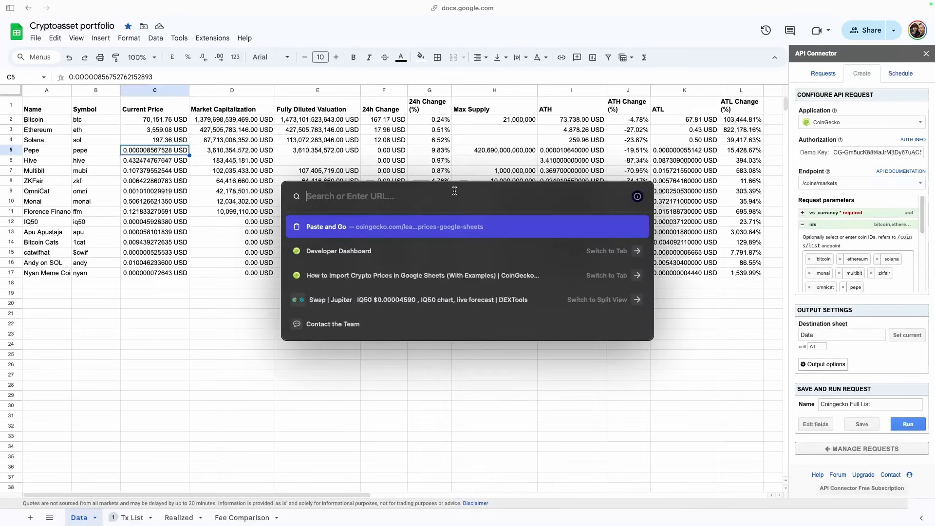
Search coingecko.com for 'ba' and open the Base Protocol coin page
type("coingecko")
key("Return")
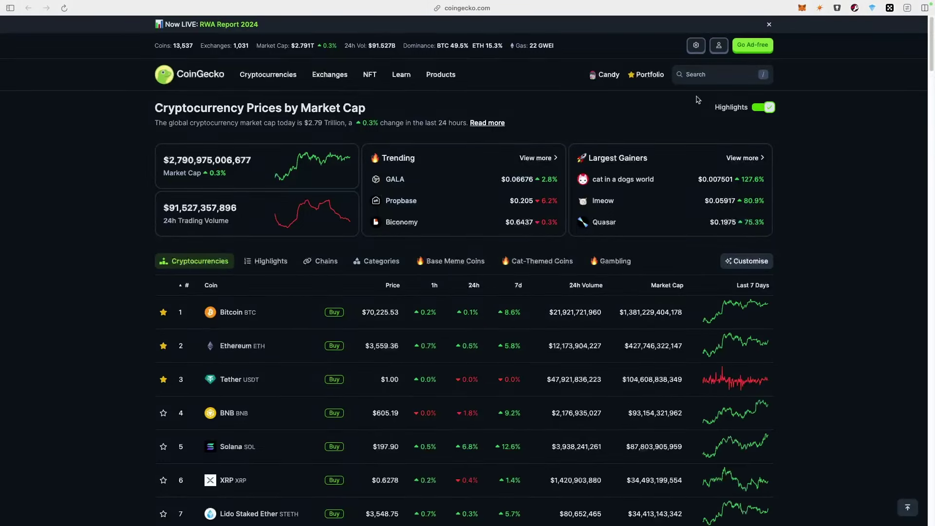
left_click(726, 80)
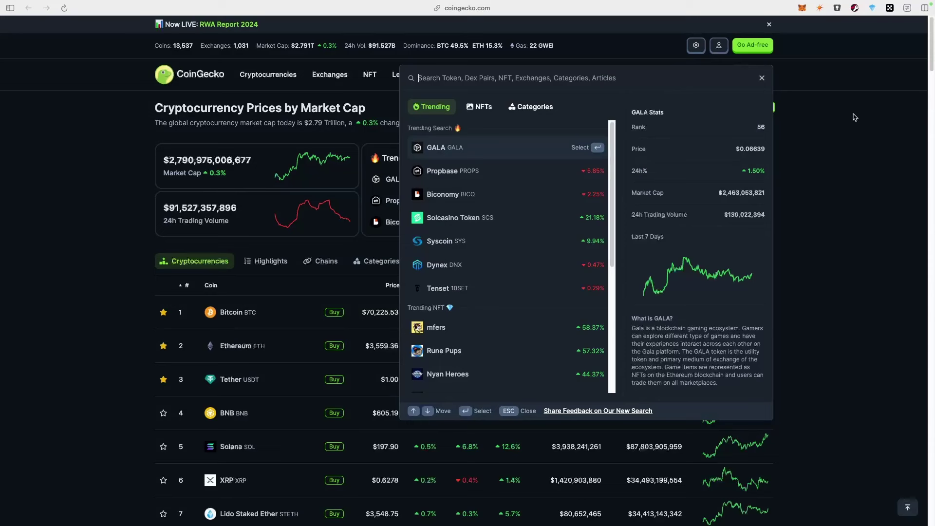
type("base")
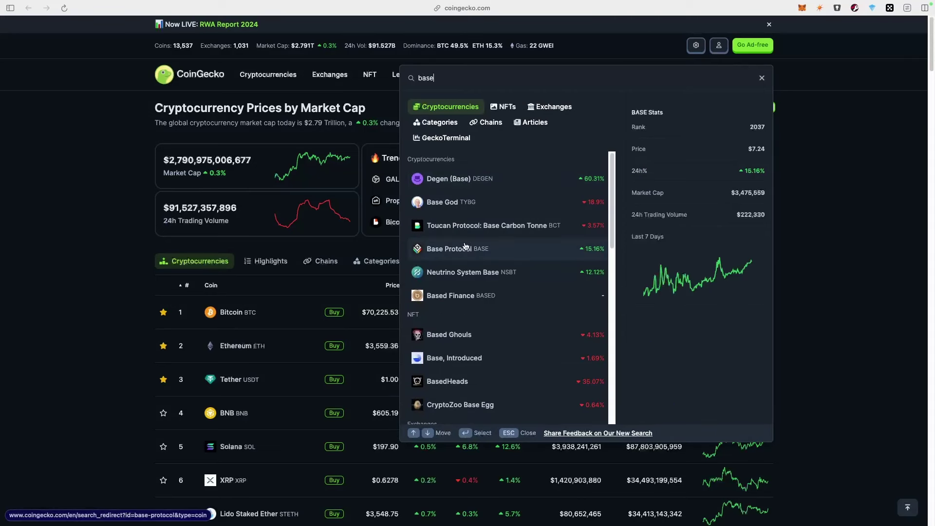
left_click(487, 253)
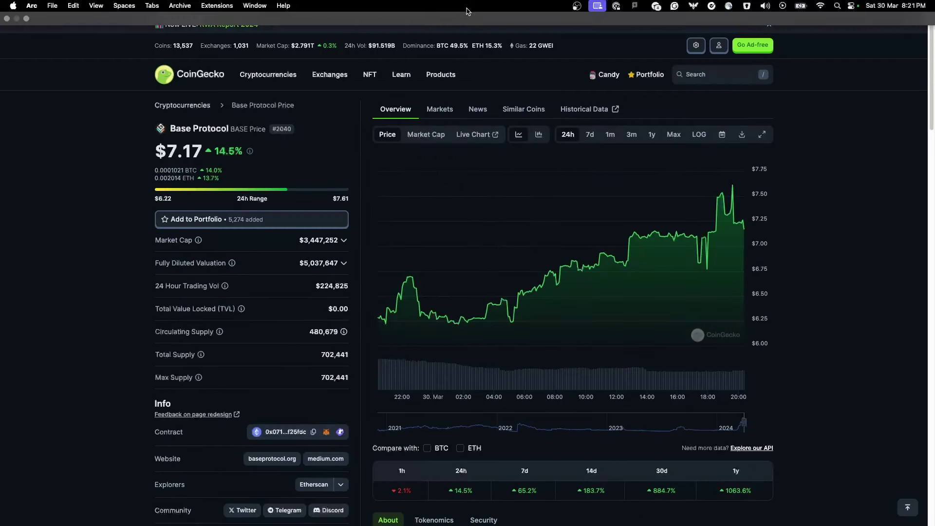
Copy the coin ID 'base-protocol' from the page's URL
left_click(477, 12)
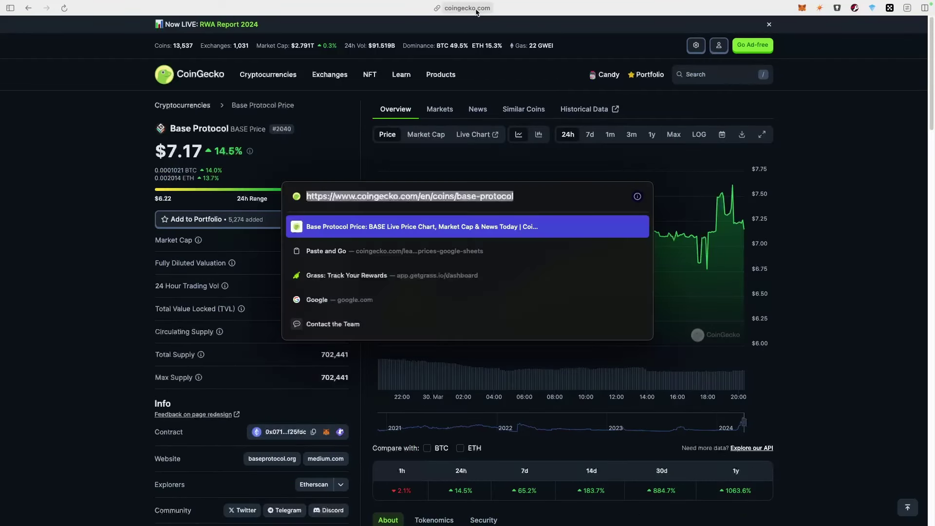
left_click(504, 200)
double_click(499, 197)
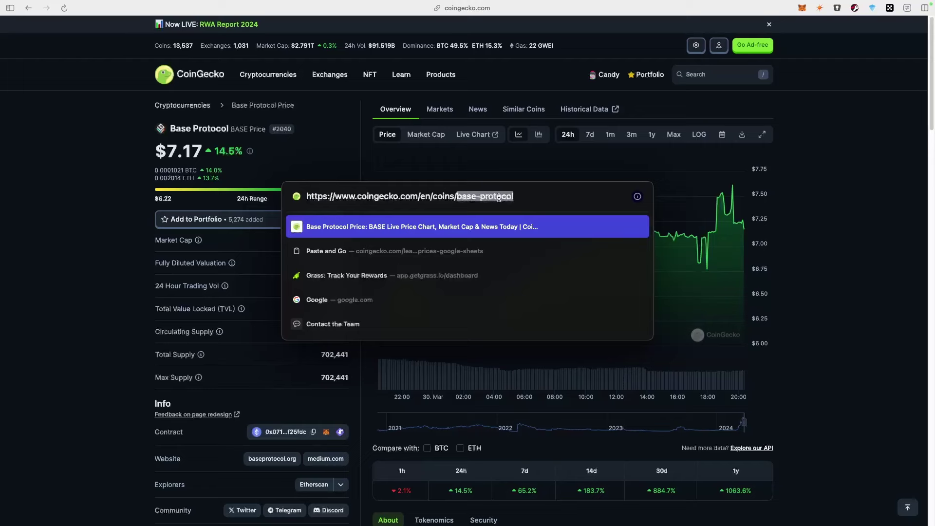
right_click(499, 197)
left_click(516, 252)
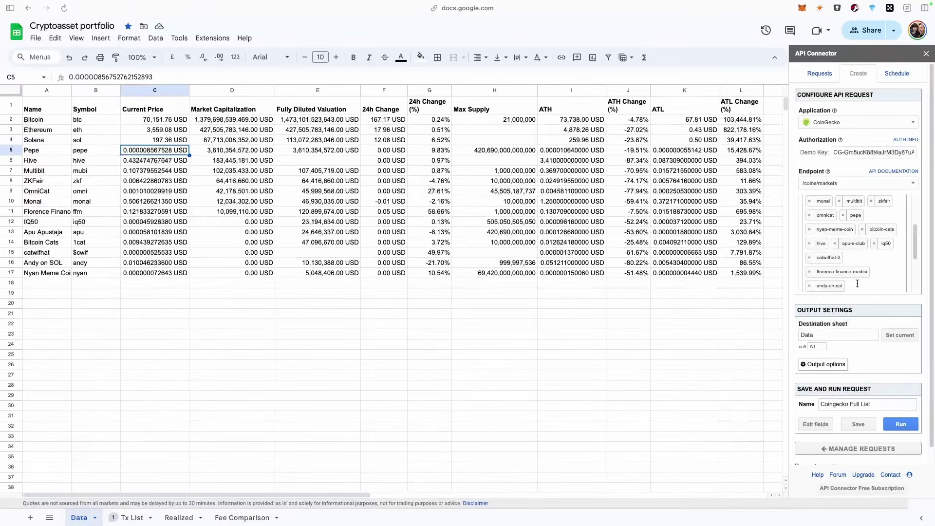
Paste base-protocol into the Coingecko Full List ids parameter and save the request
left_click(59, 191)
left_click(858, 283)
key("ctrl+v")
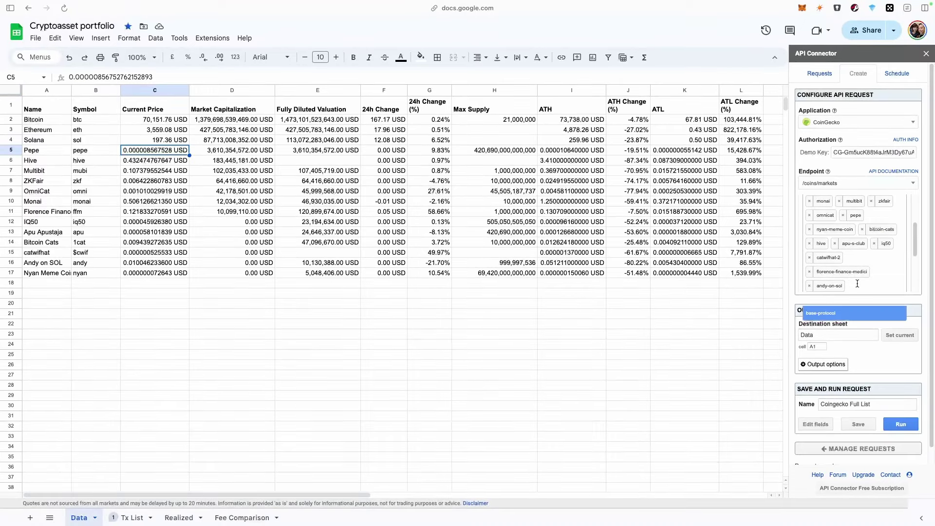
key("Return")
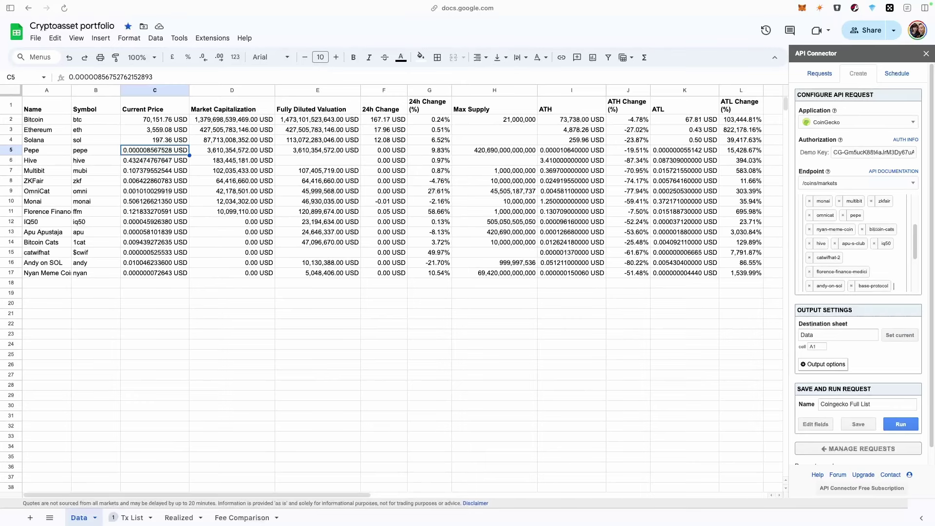
left_click(857, 425)
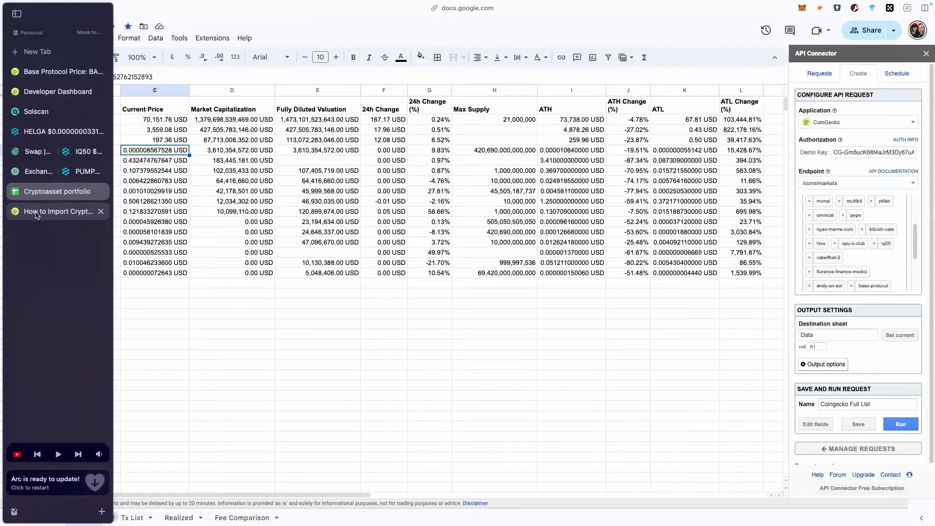
Back in the spreadsheet, select the new Base Protocol row 12 on the Data sheet
left_click(49, 71)
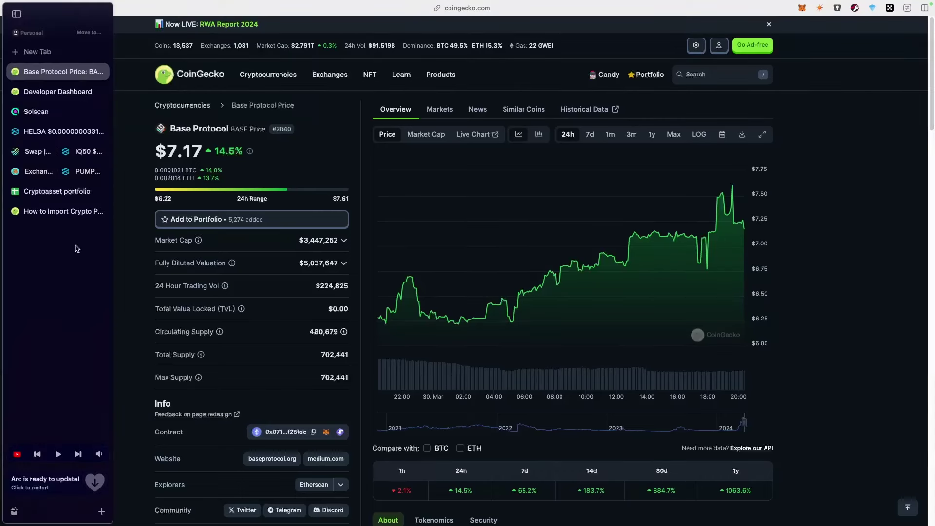
left_click(49, 247)
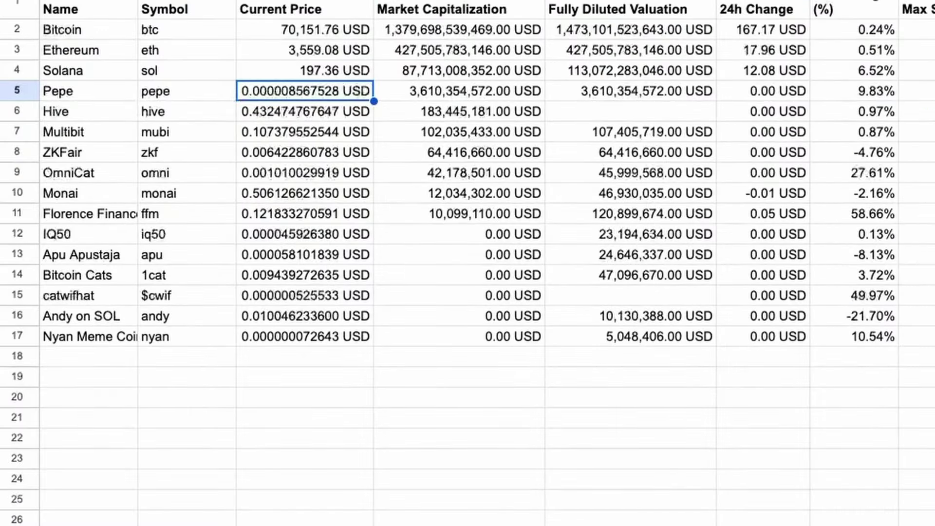
left_click(57, 231)
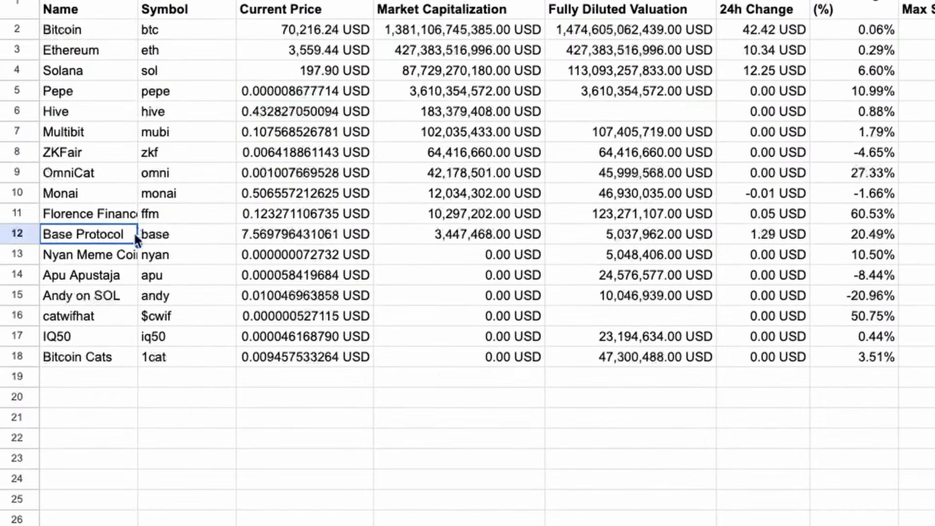
left_click(37, 234)
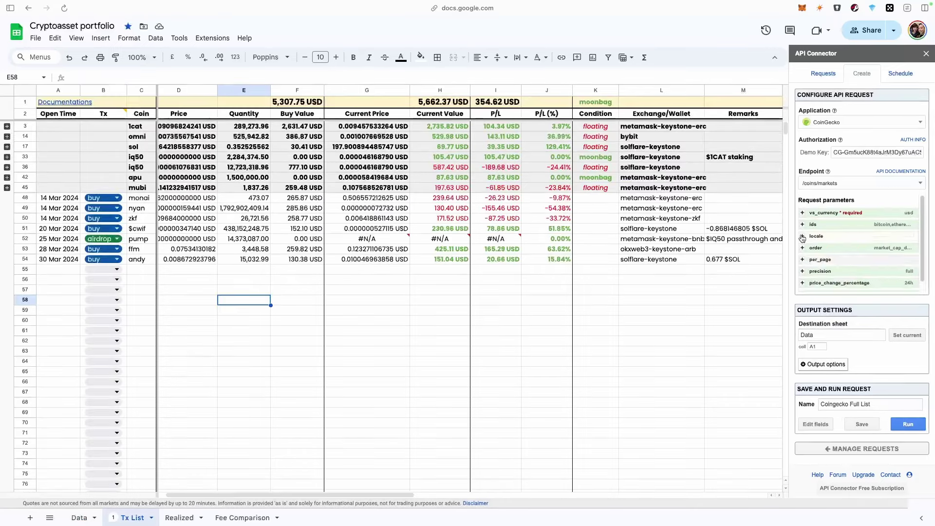
View the order parameter's market_cap_desc setting and return to the Data sheet
left_click(802, 237)
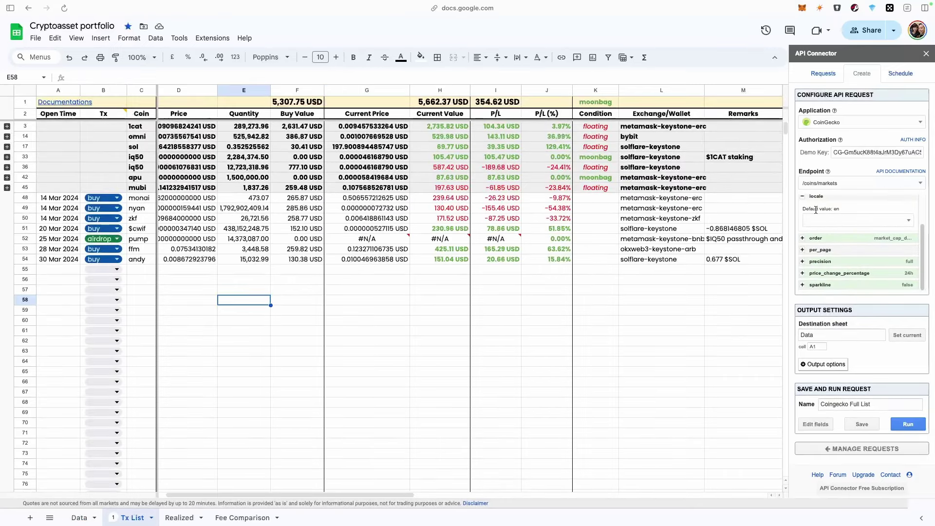
left_click(804, 198)
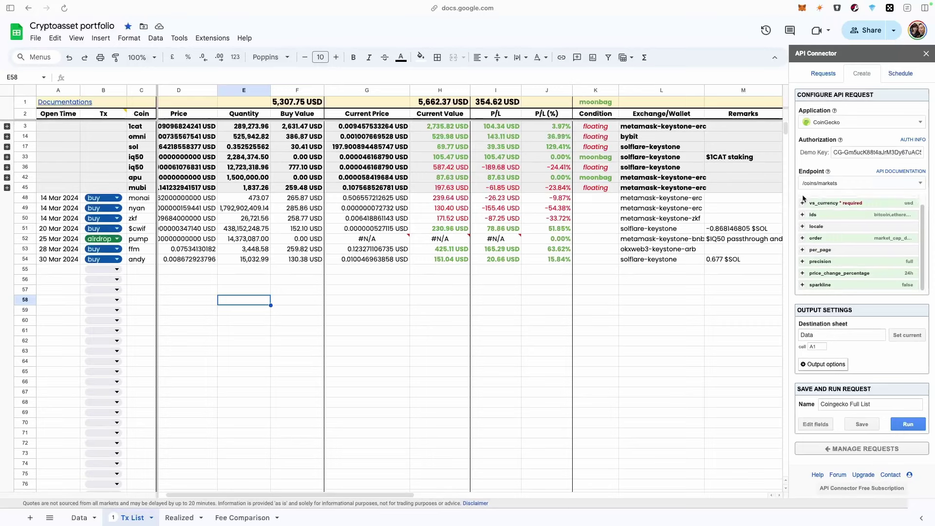
left_click(802, 238)
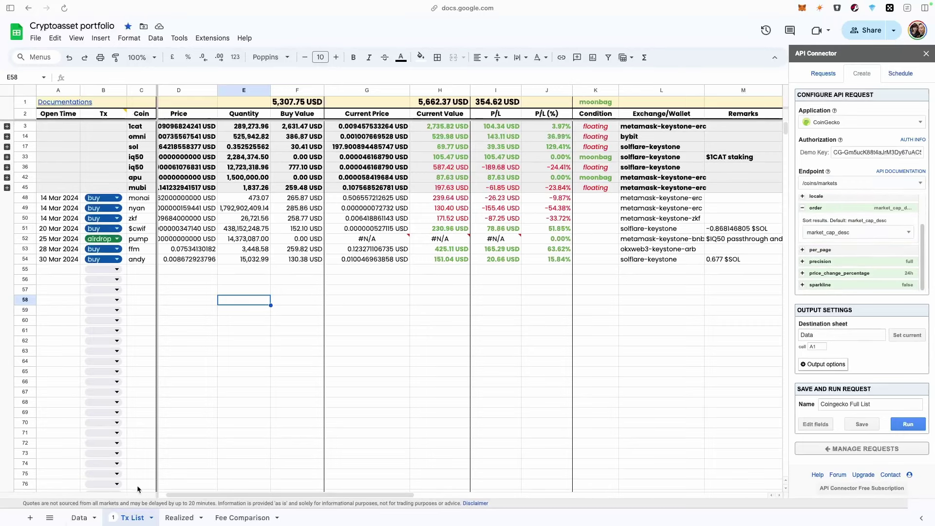
left_click(83, 517)
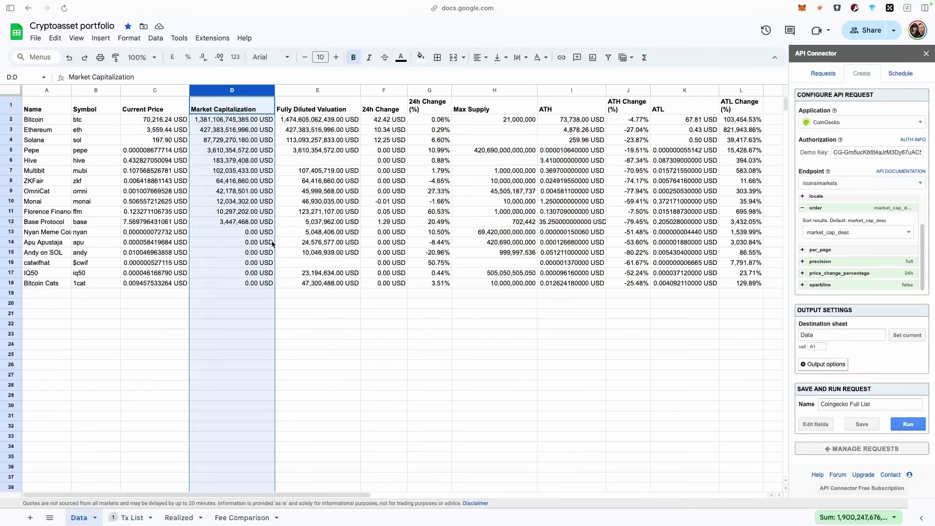
Rerun the Coingecko Full List request with market_cap_desc order and full precision
left_click(908, 233)
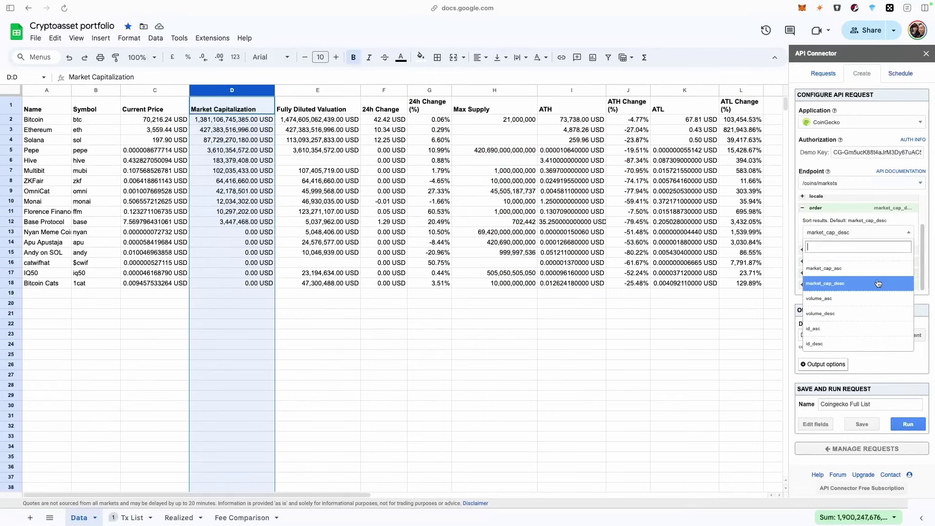
left_click(896, 252)
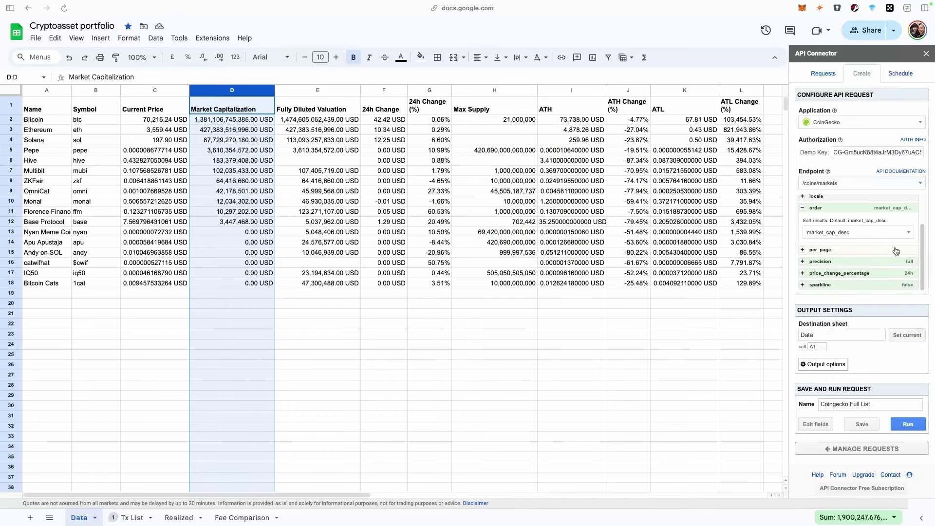
scroll(877, 273, "up", 2)
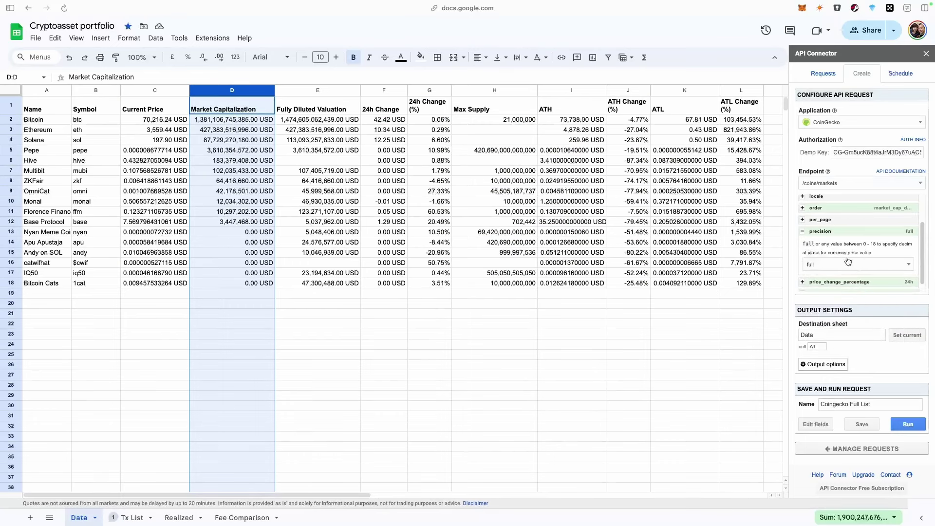
left_click(854, 236)
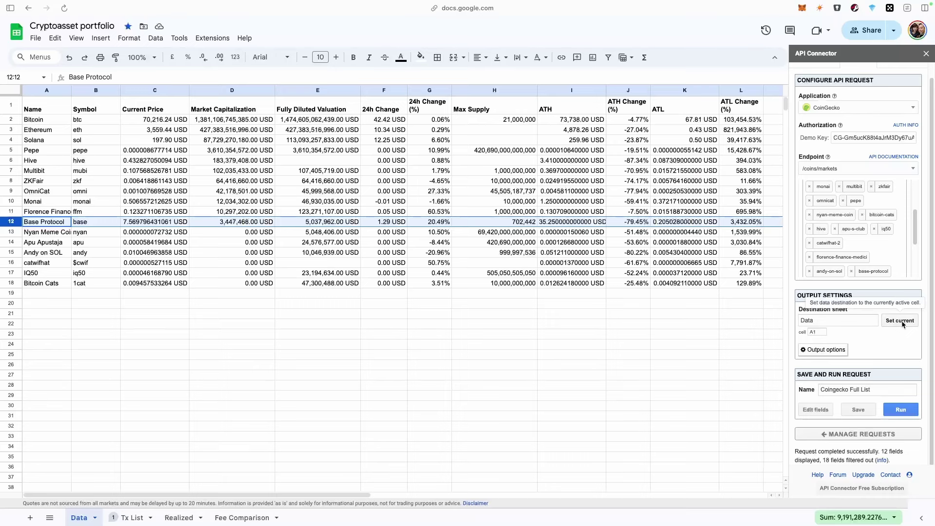
Select Data!A1 and expand the request's output options and additional output options
left_click(903, 323)
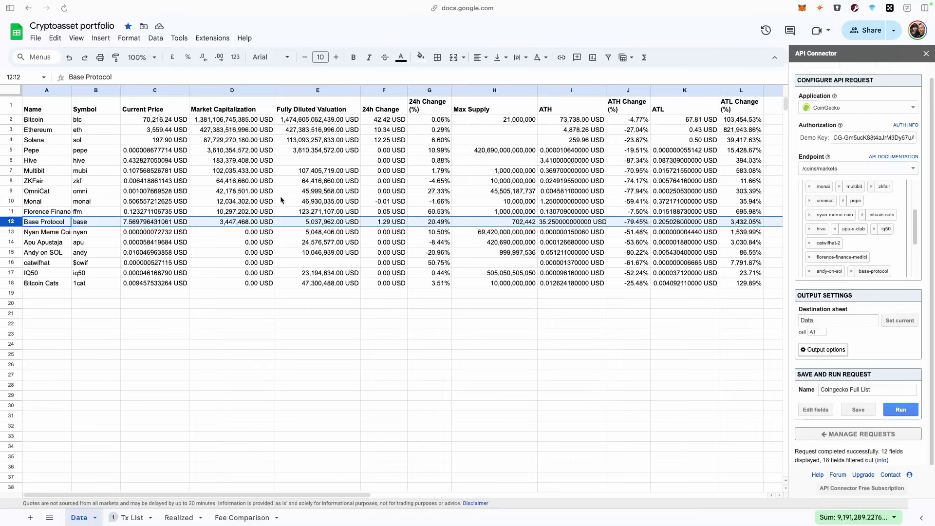
left_click(31, 103)
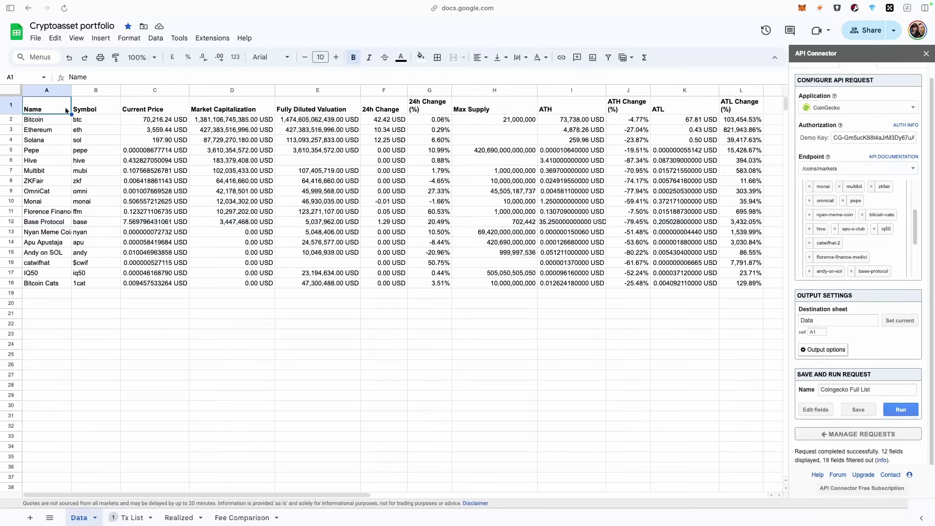
left_click(825, 351)
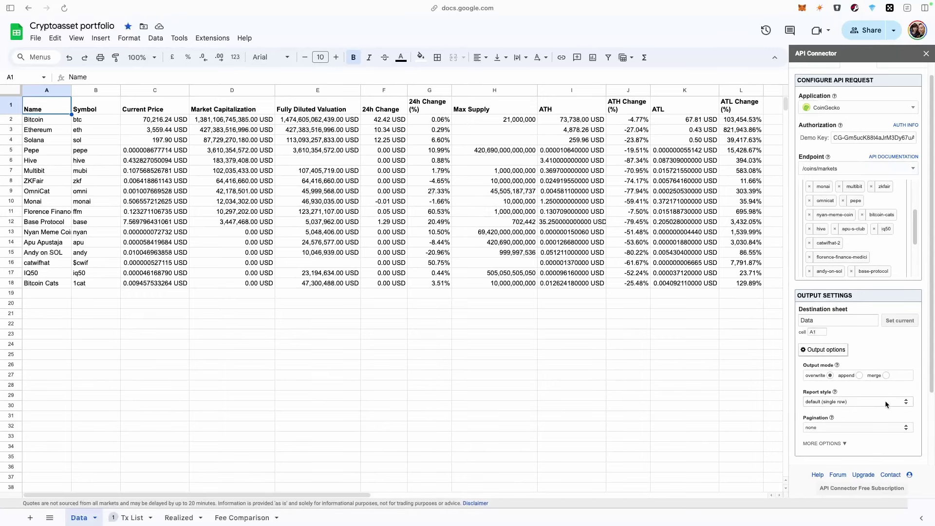
left_click(846, 444)
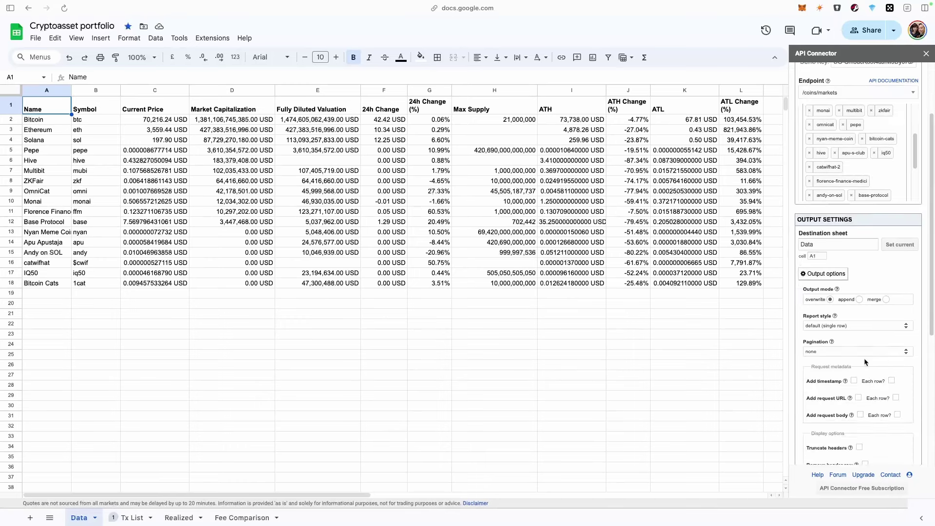
scroll(864, 358, "down", 5)
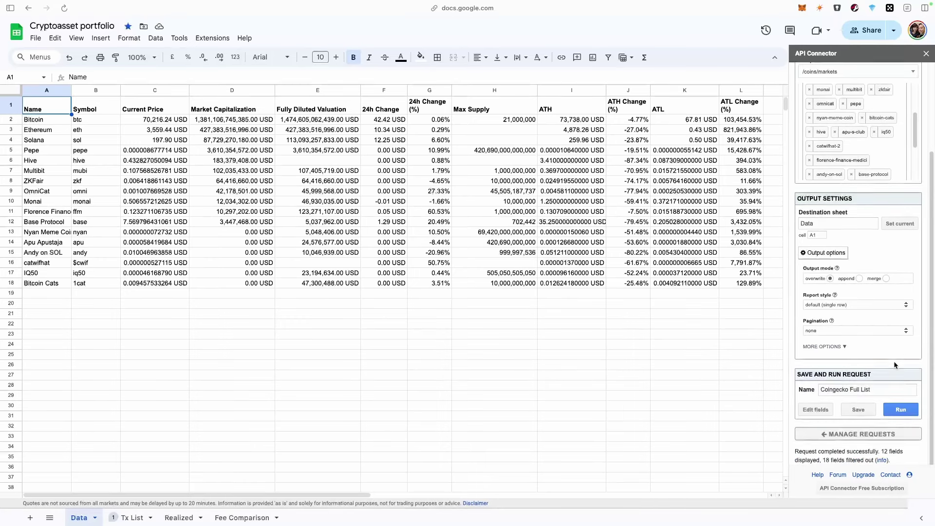
mouse_move(817, 410)
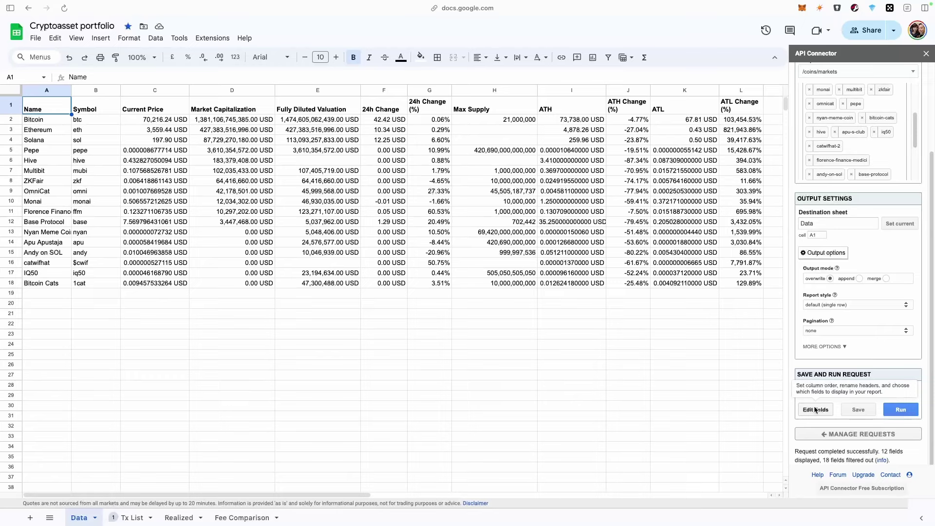
Review the returned fields from Name to ATL Change (%) and save the field selection
left_click(815, 410)
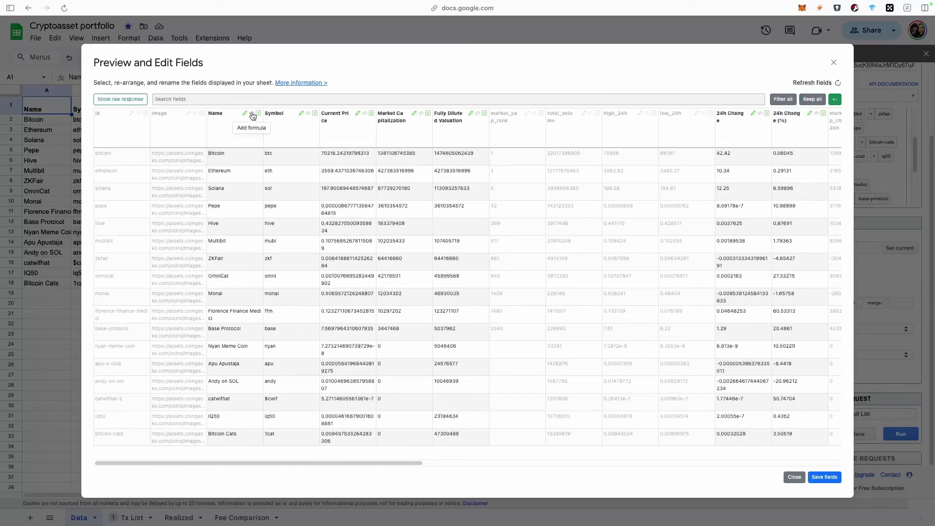
scroll(604, 270, "right", 3)
scroll(600, 271, "right", 2)
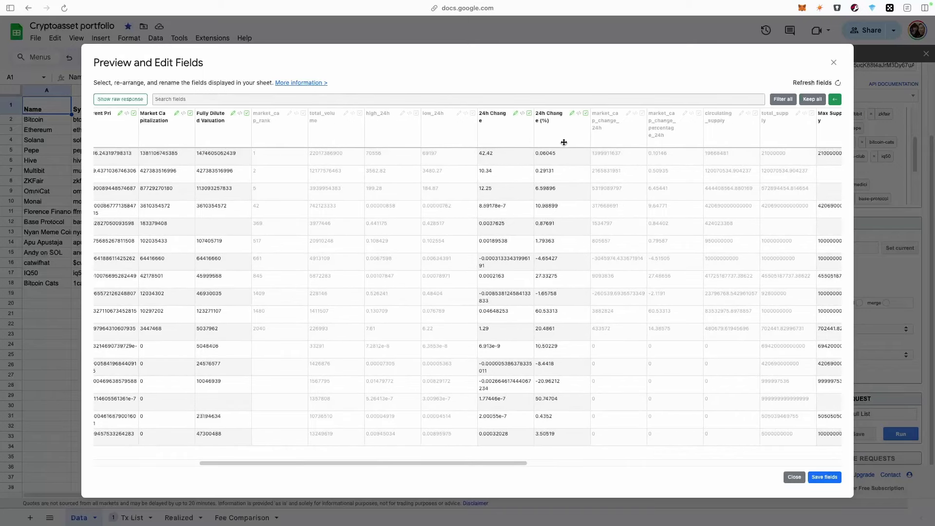
scroll(560, 142, "right", 1)
scroll(487, 137, "right", 2)
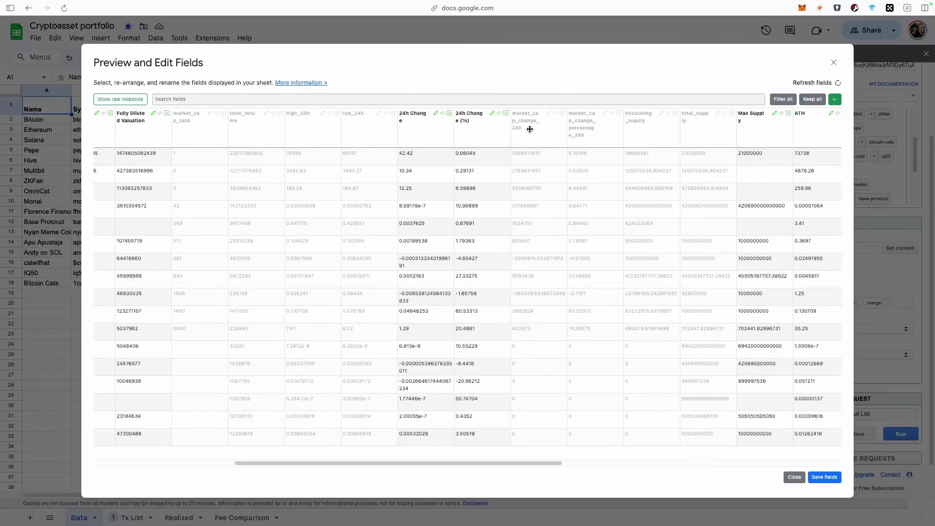
scroll(637, 133, "right", 2)
scroll(547, 129, "right", 1)
scroll(546, 130, "right", 3)
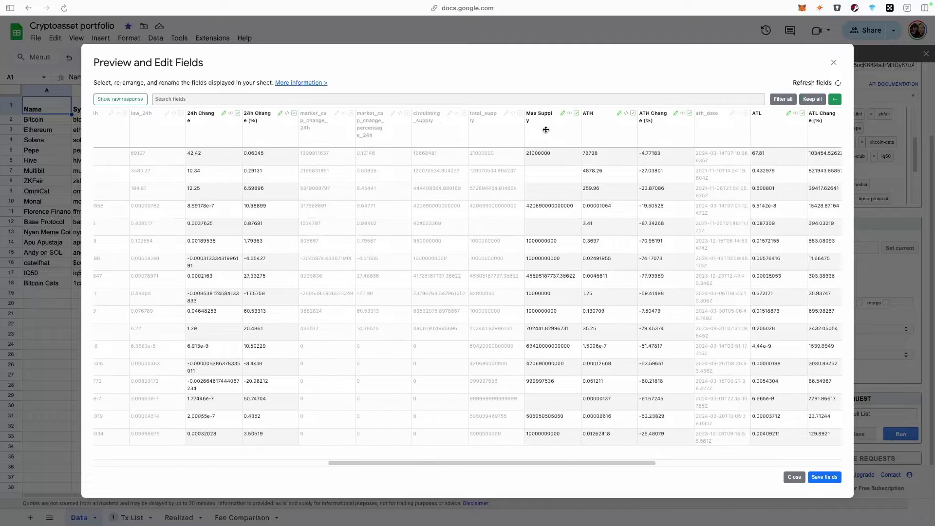
scroll(495, 141, "right", 1)
scroll(494, 142, "right", 5)
scroll(497, 142, "right", 2)
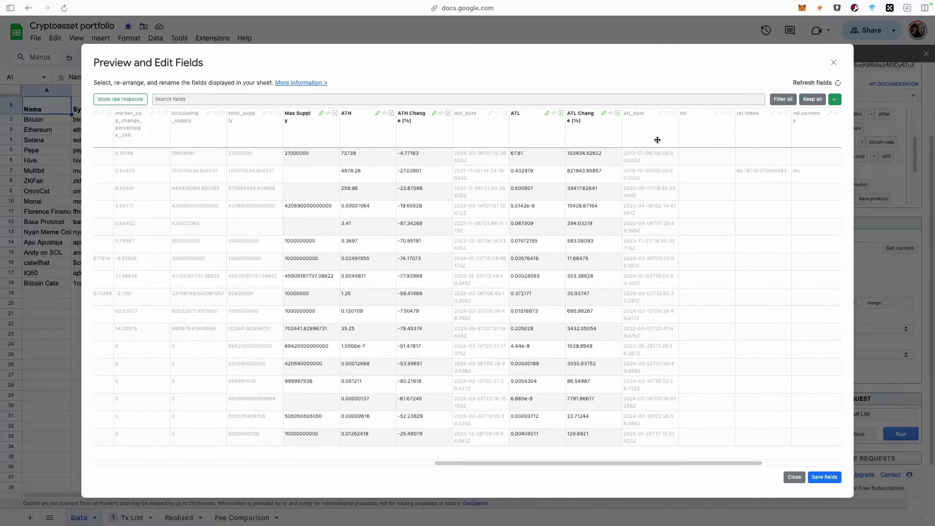
scroll(658, 141, "right", 4)
left_click(815, 478)
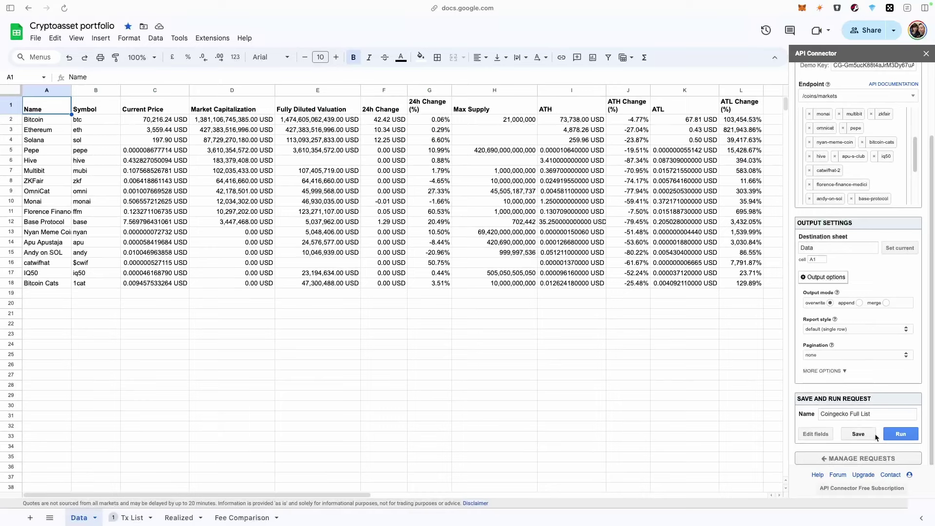
Save the Coingecko Full List request and return to the Tx List sheet
left_click(857, 432)
key("alt+Down")
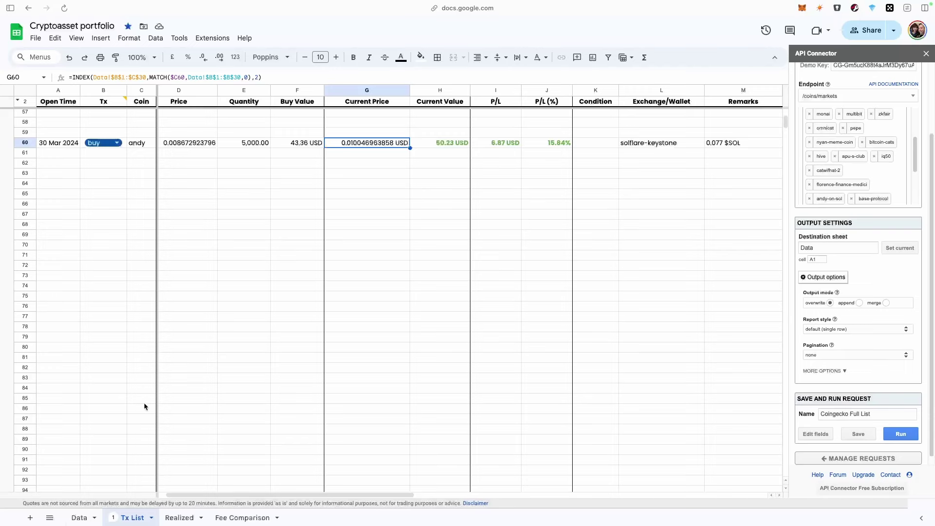
Browse the Data sheet's refreshed coin list from Bitcoin to Bitcoin Cats
left_click(78, 518)
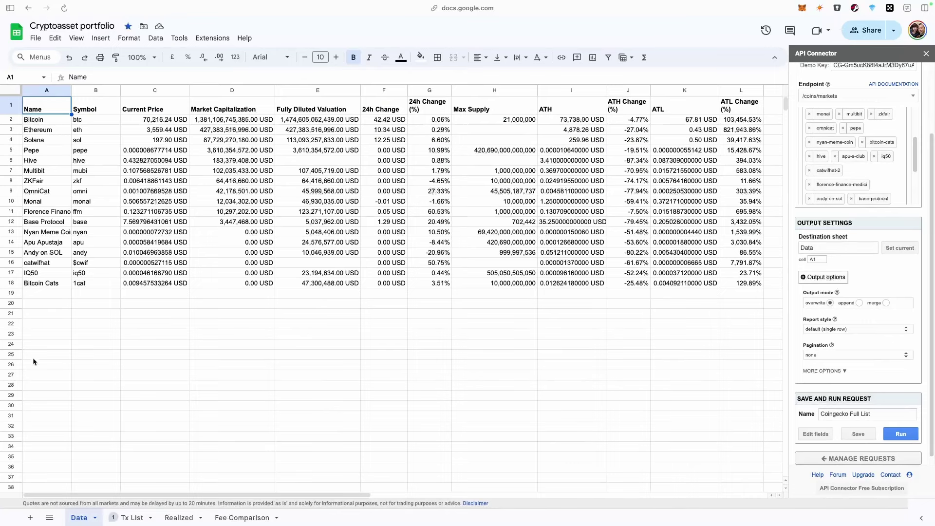
scroll(44, 415, "down", 1)
scroll(39, 114, "up", 1)
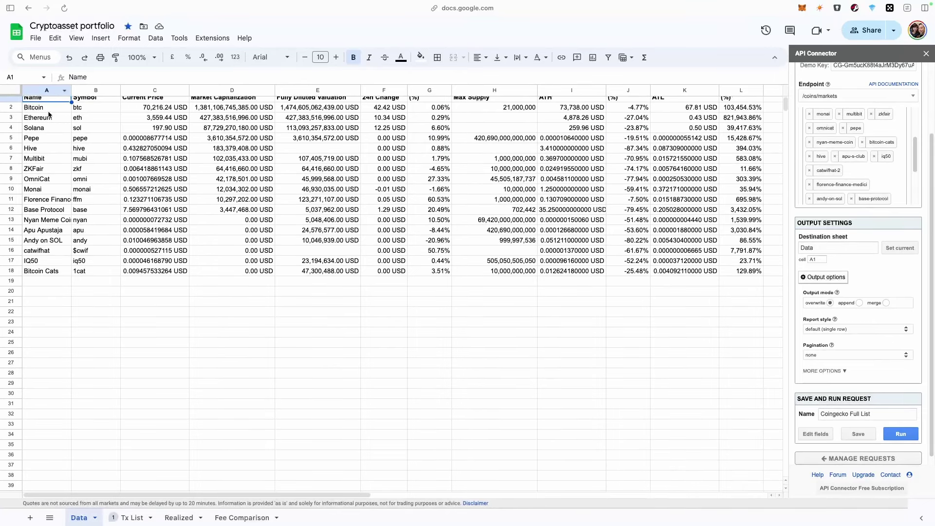
scroll(68, 419, "down", 5)
scroll(68, 419, "down", 3)
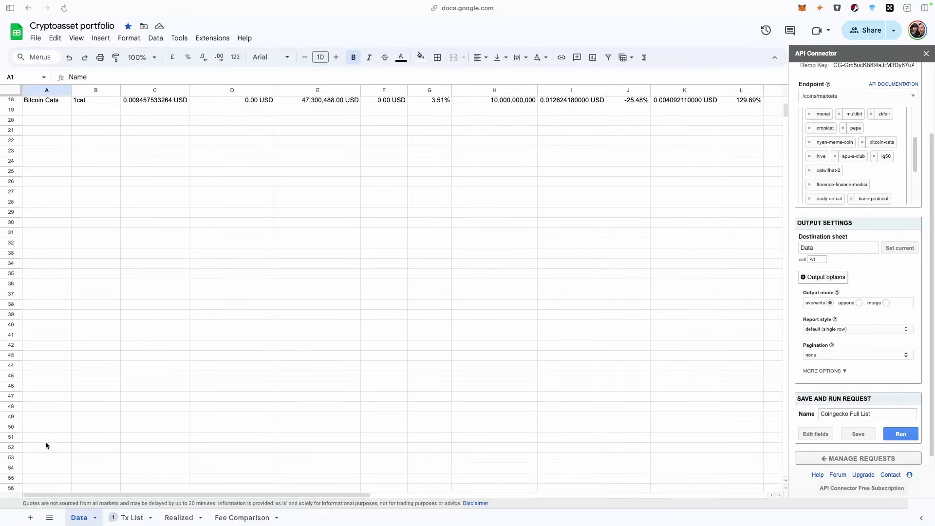
Check the andy coin in Tx List C60, then select the Data sheet's Current Price column C
key("ctrl+shift+Page_Down")
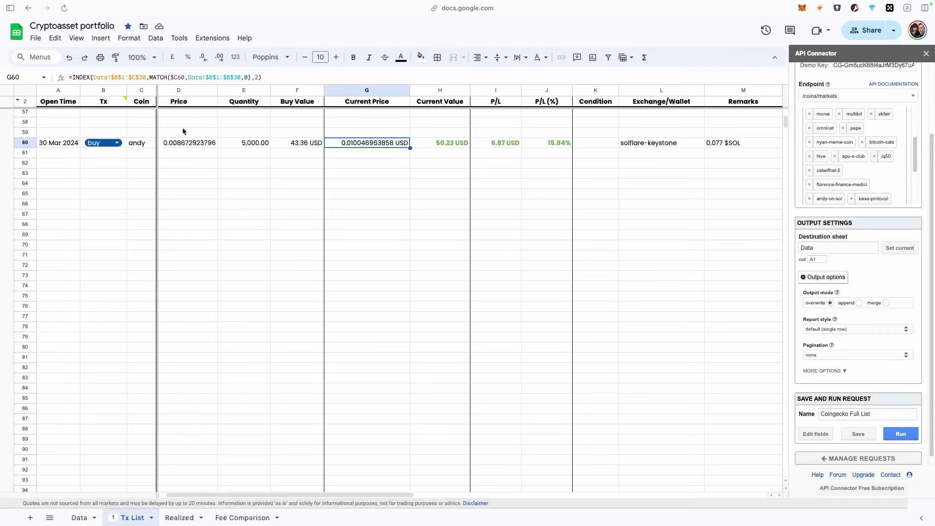
left_click(140, 142)
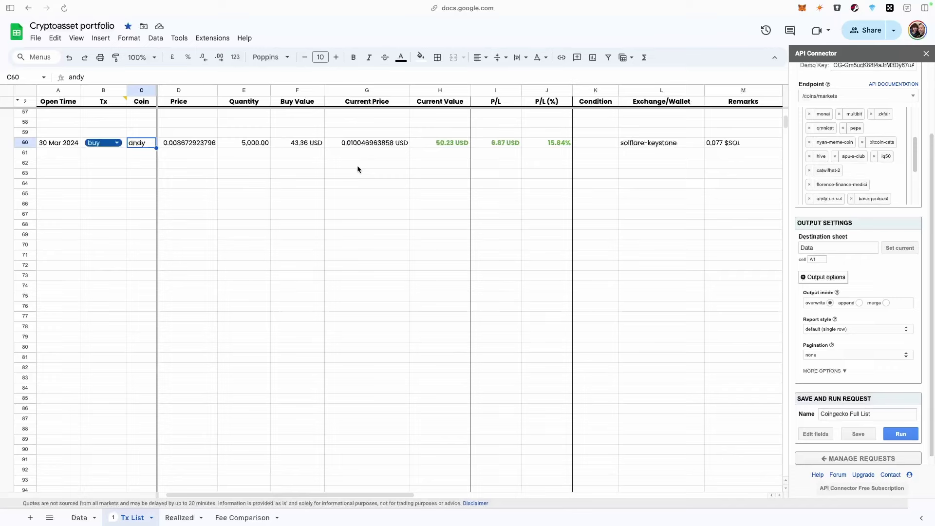
left_click(78, 518)
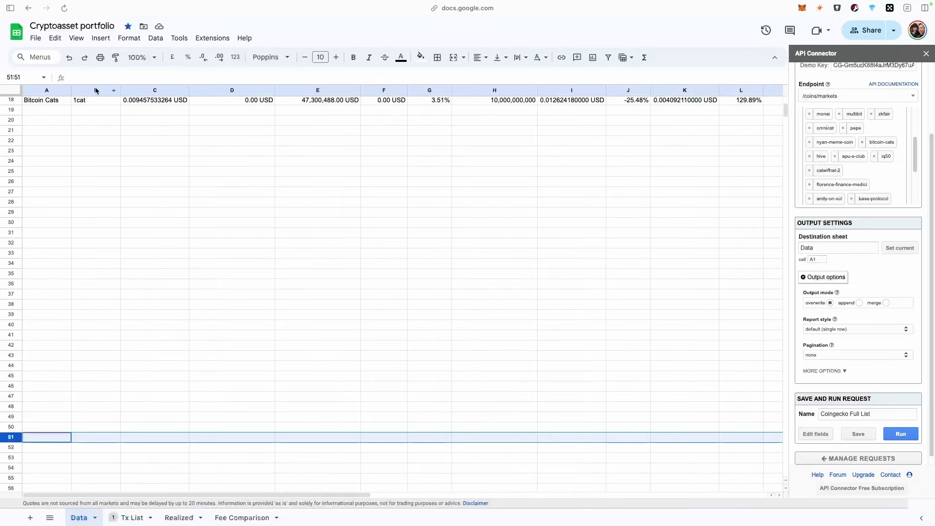
left_click(147, 90)
scroll(146, 184, "up", 5)
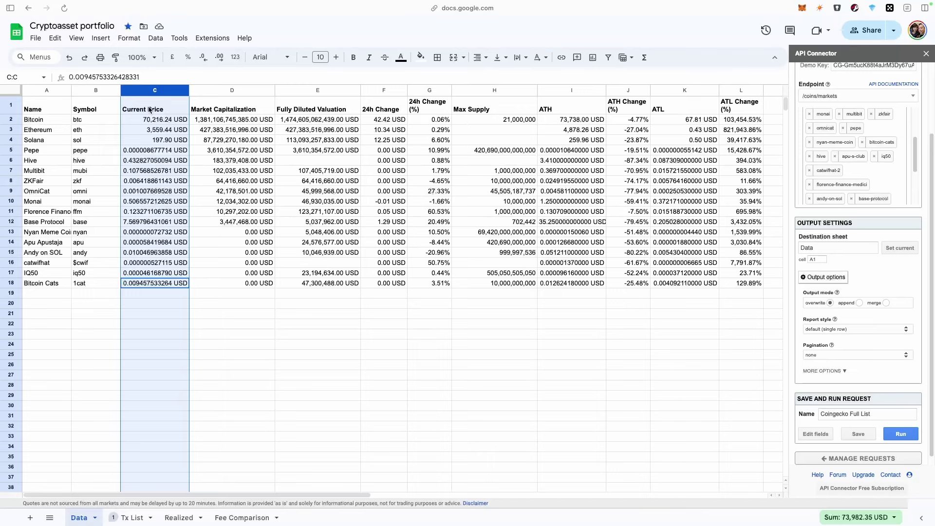
Inspect andy's Current Value and P/L formulas in H60:J60 and the INDEX/MATCH price lookup in G60
left_click(232, 90)
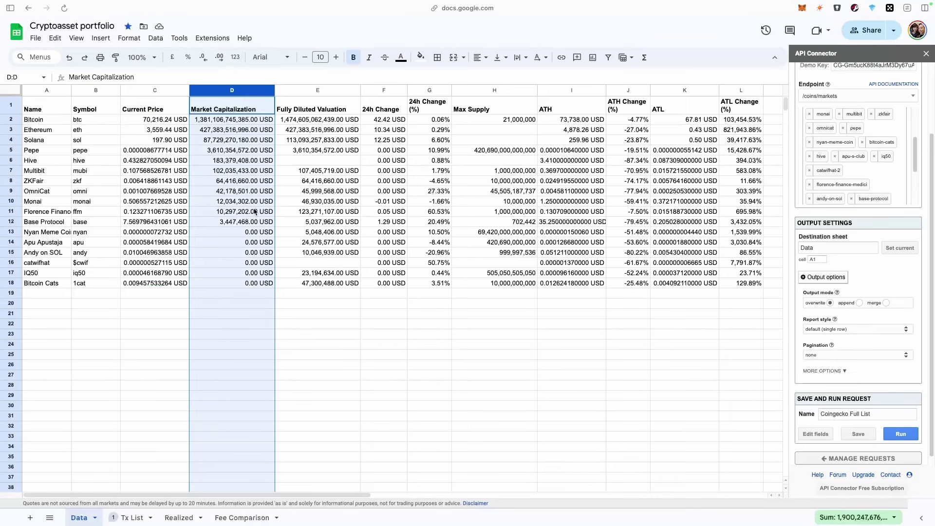
left_click(129, 518)
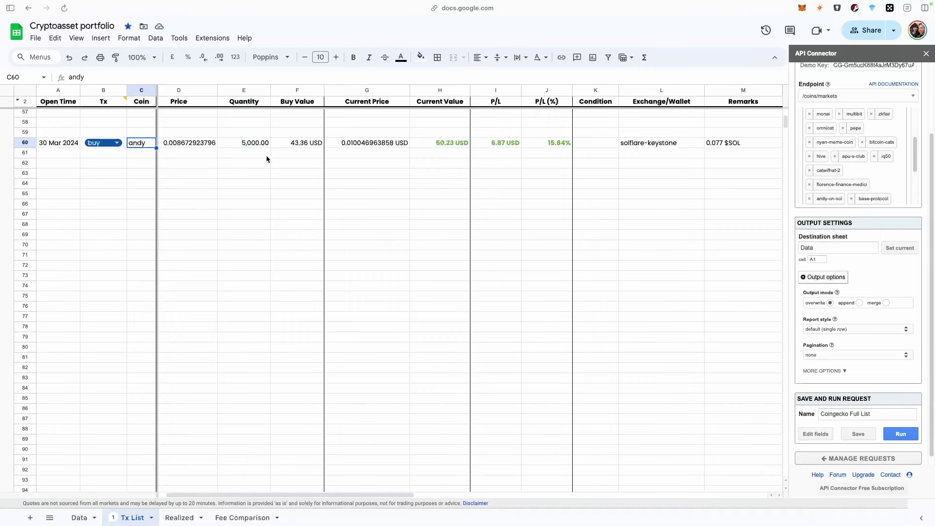
left_click(454, 145)
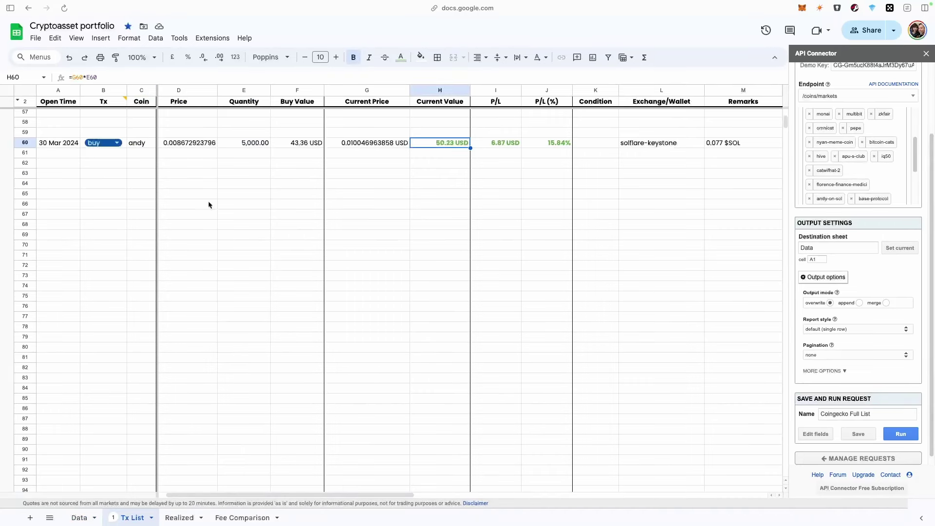
left_click_drag(555, 143, 441, 143)
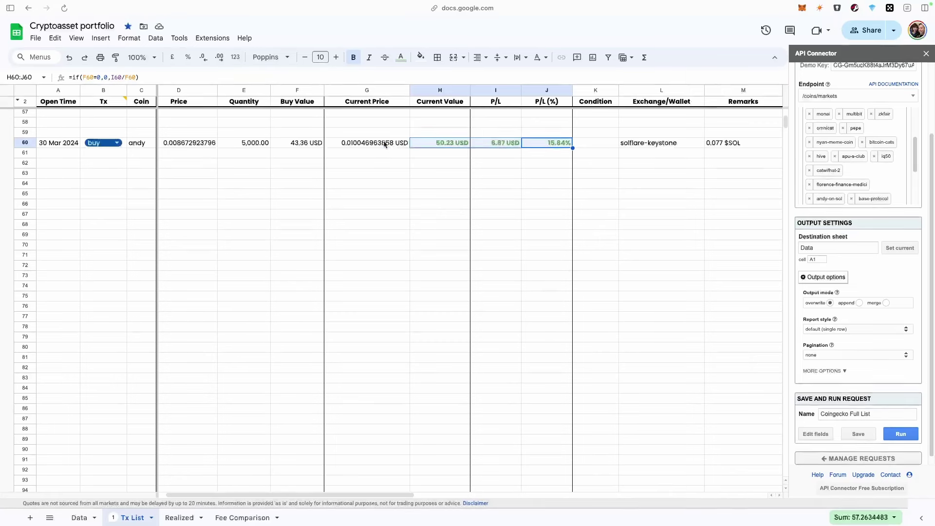
left_click(376, 143)
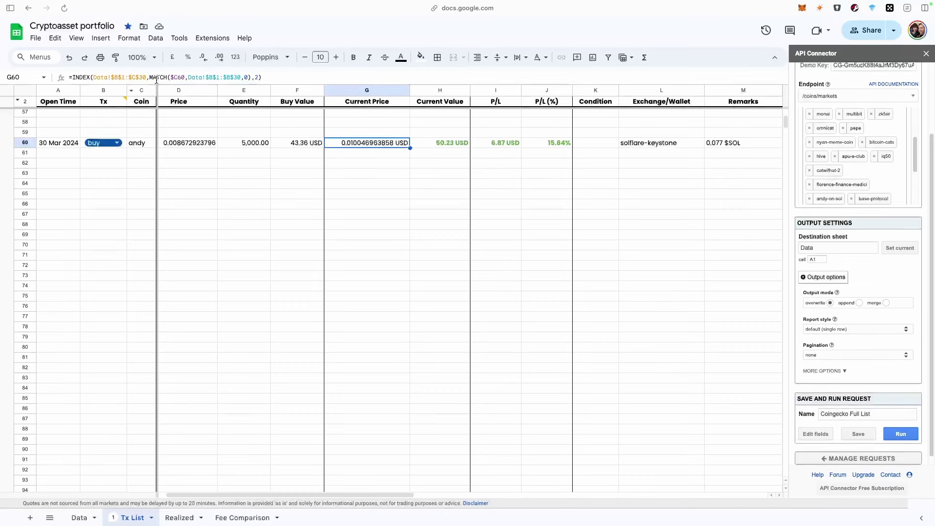
key("F2")
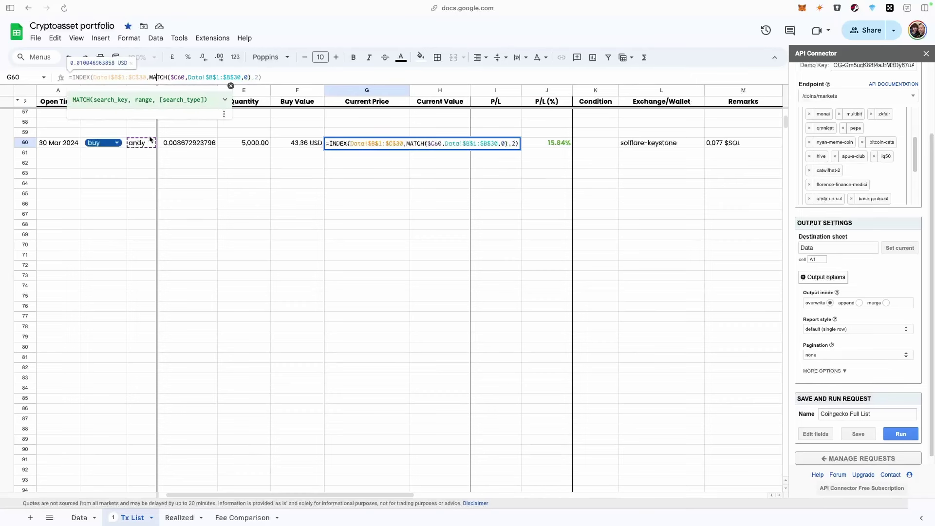
left_click(257, 77)
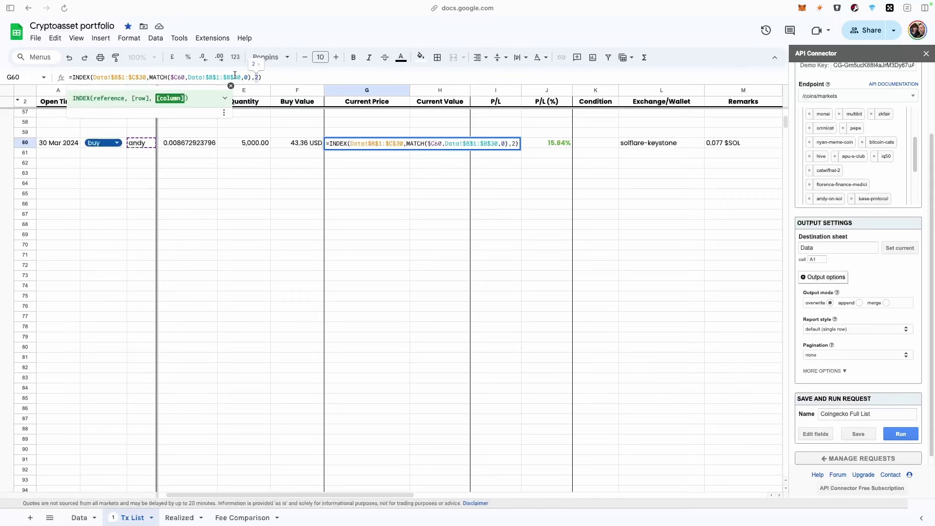
key("Return")
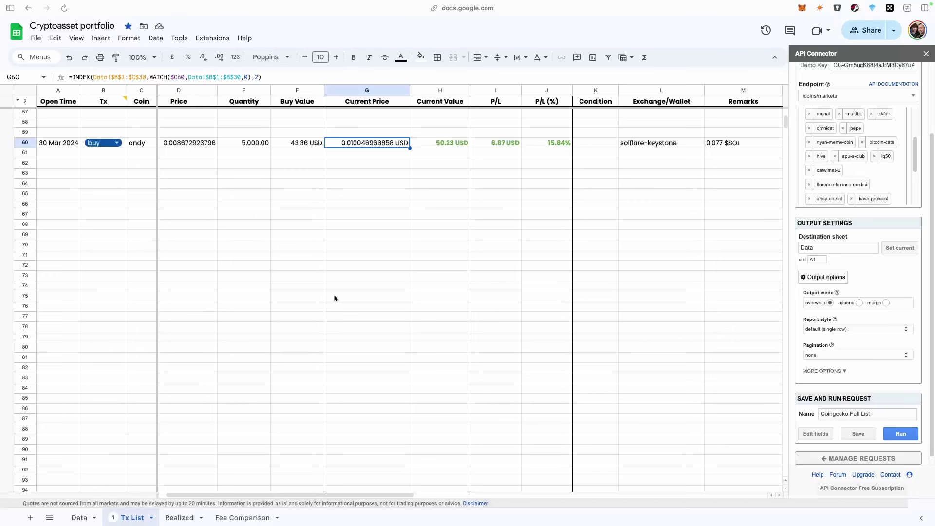